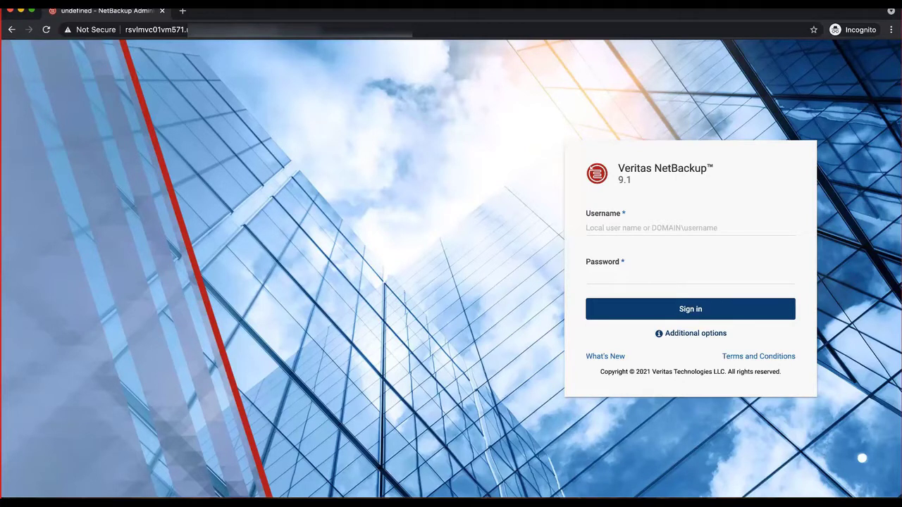
- Sign in with the root account and password, then list the nine unprotected Kubernetes namespaces
type("root")
key("Tab")
type("*******")
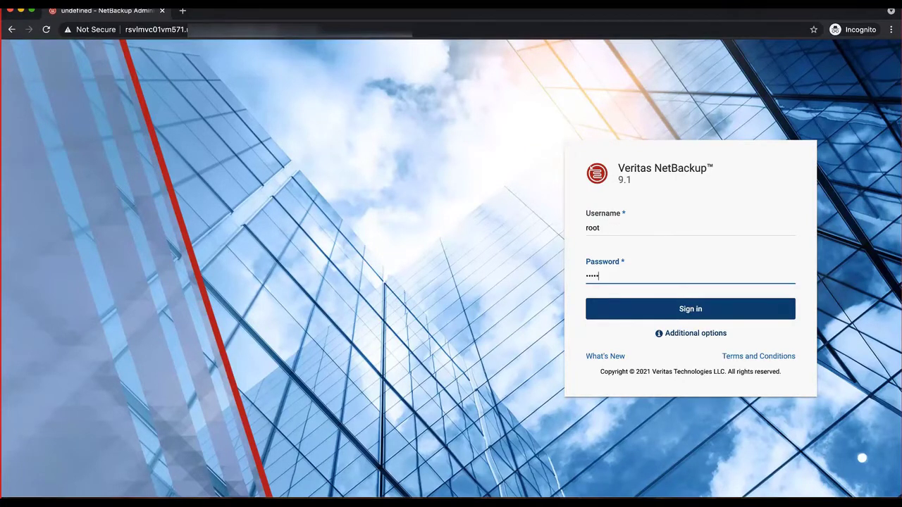
key("Return")
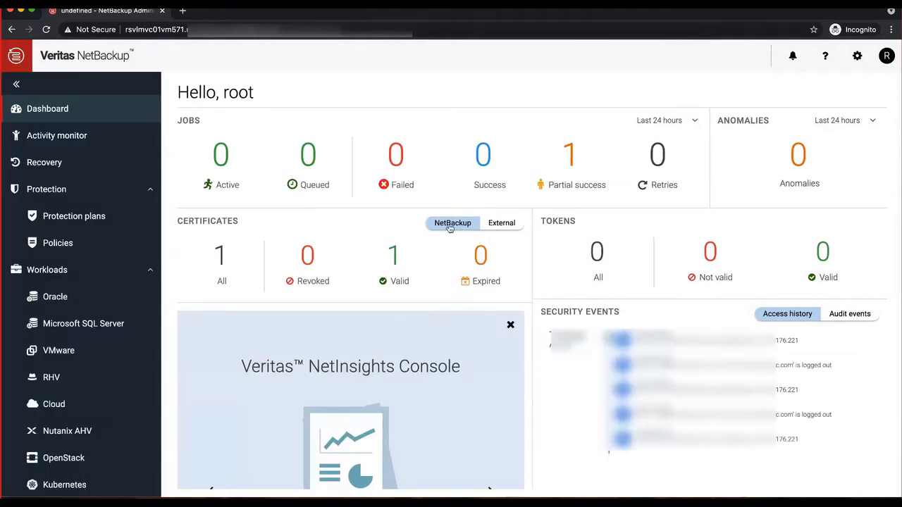
scroll(77, 295, "down", 4)
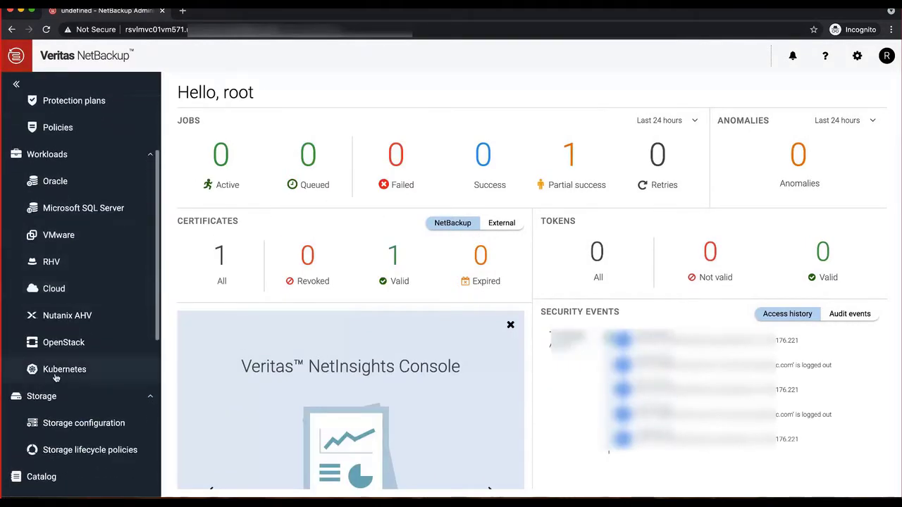
left_click(56, 374)
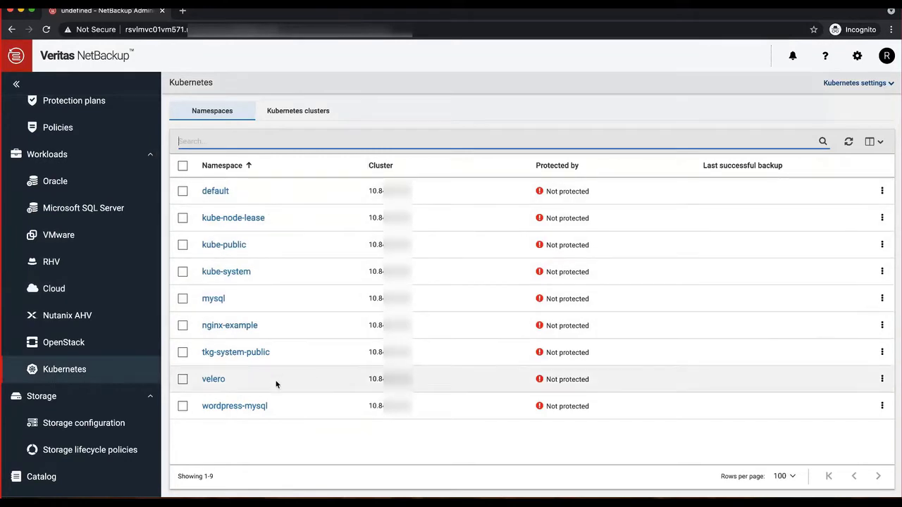
left_click(289, 112)
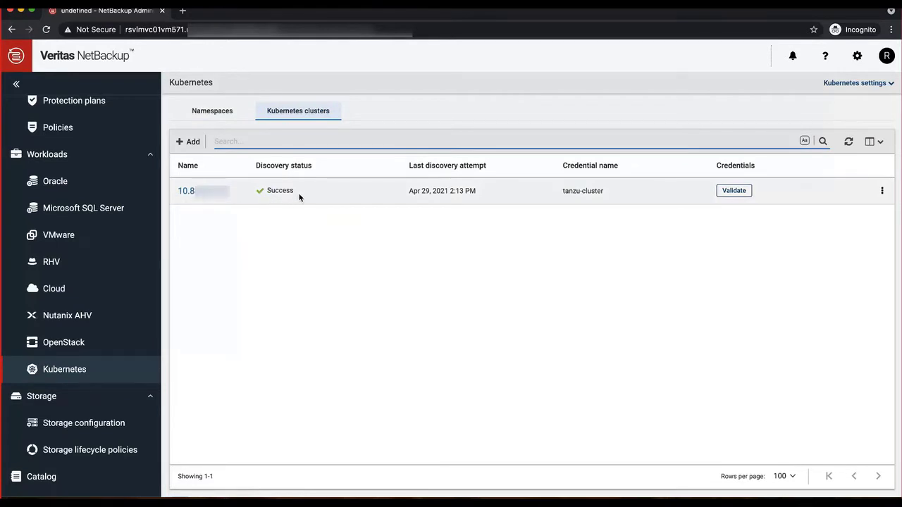
left_click(216, 114)
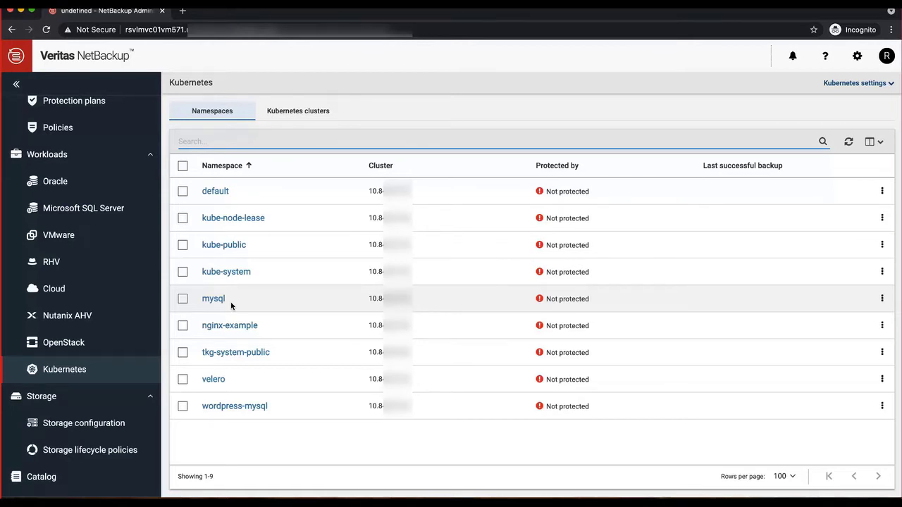
- Run kubectl cluster-info in the terminal to confirm the control plane is running
key("super+Tab")
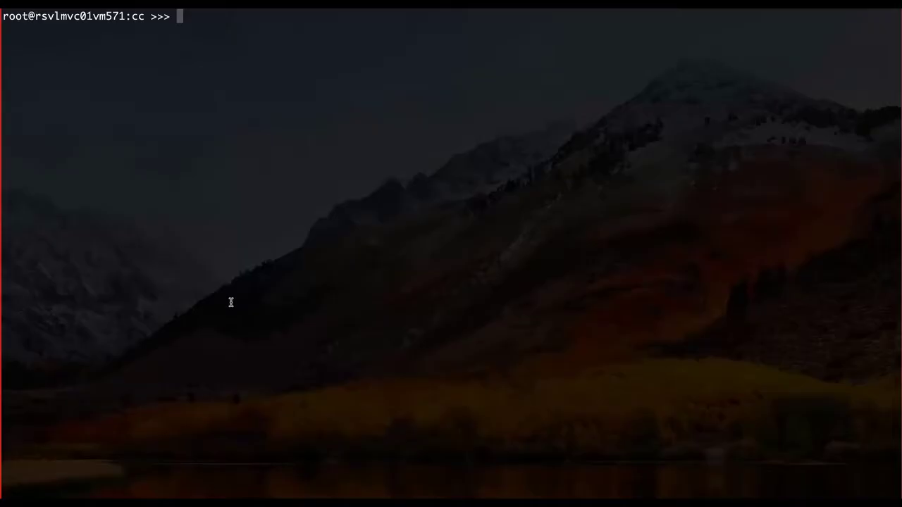
type("kubectl clus")
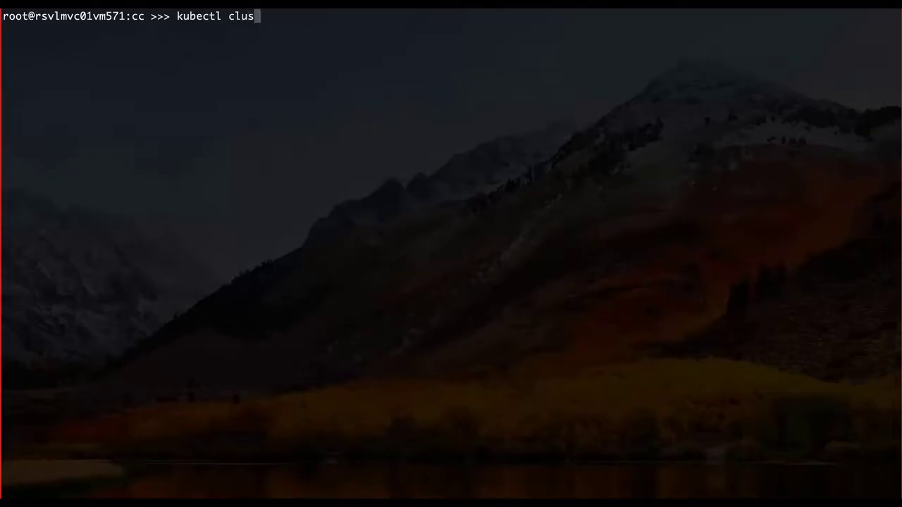
type("ter-info")
key("Return")
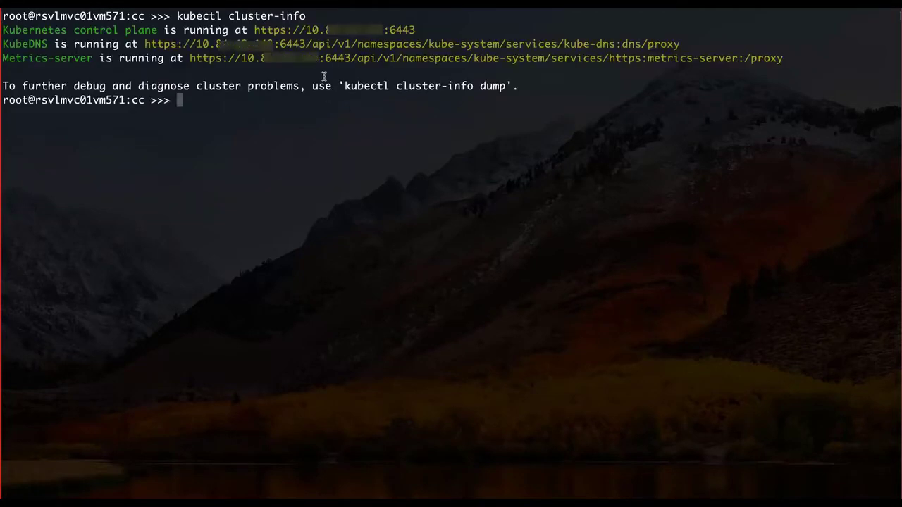
left_click_drag(306, 31, 382, 32)
- List the cluster's namespaces with kubectl get ns, confirming mysql is Active
key("super+Tab")
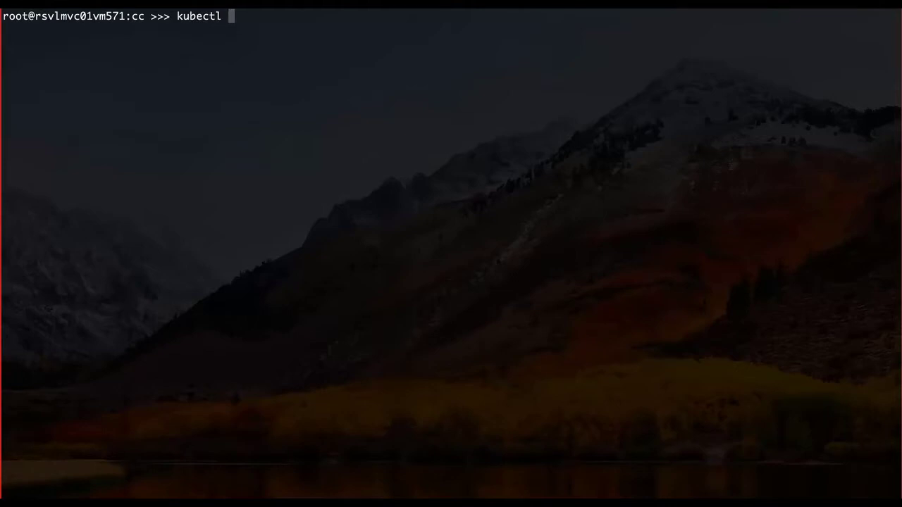
type("get ns")
key("Return")
left_click_drag(35, 100, 2, 100)
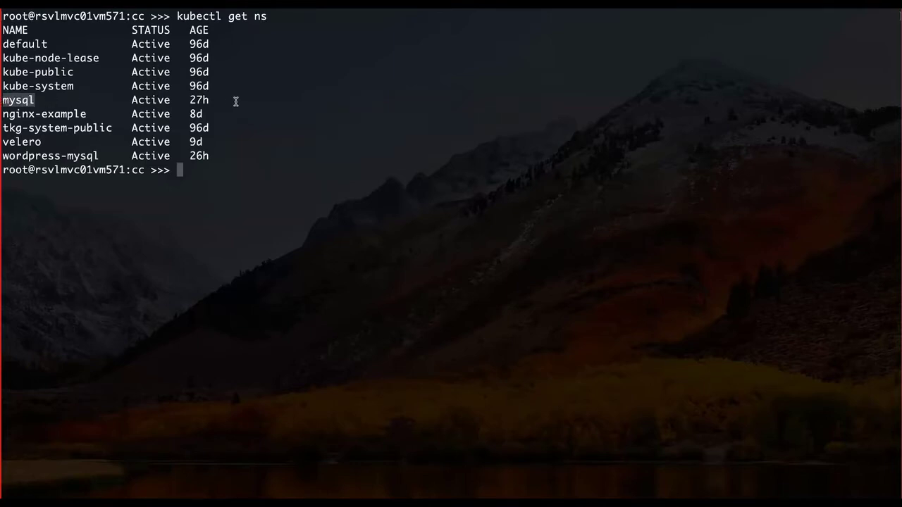
left_click(286, 186)
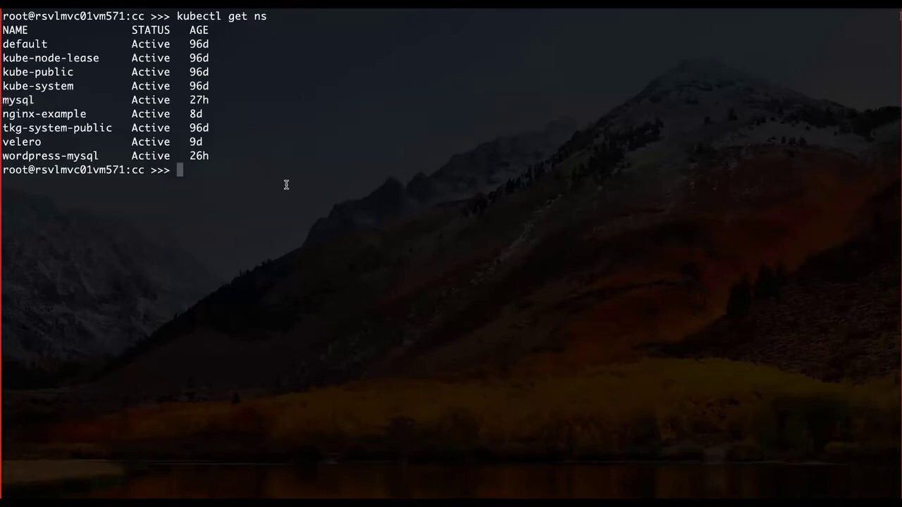
type("kubectl get all -n mysql")
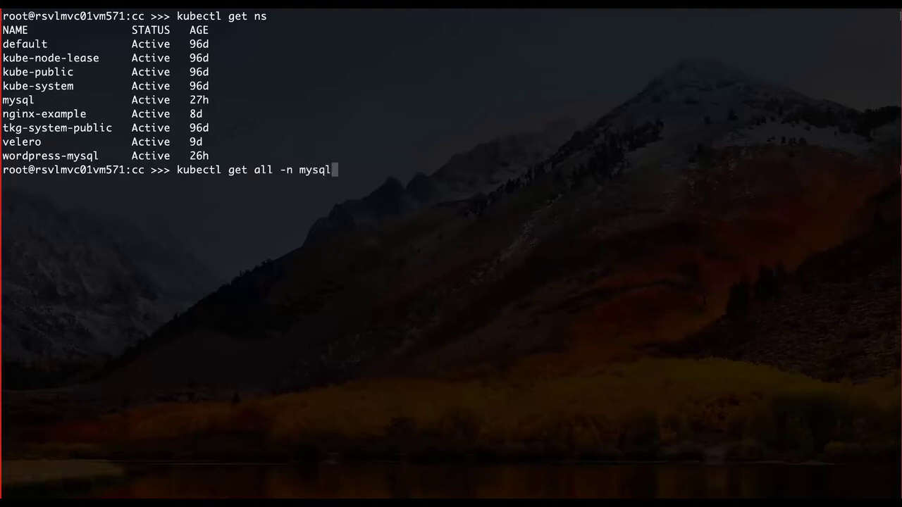
- List the mysql namespace's resources, then kubectl exec into its Running pod with bash
key("Return")
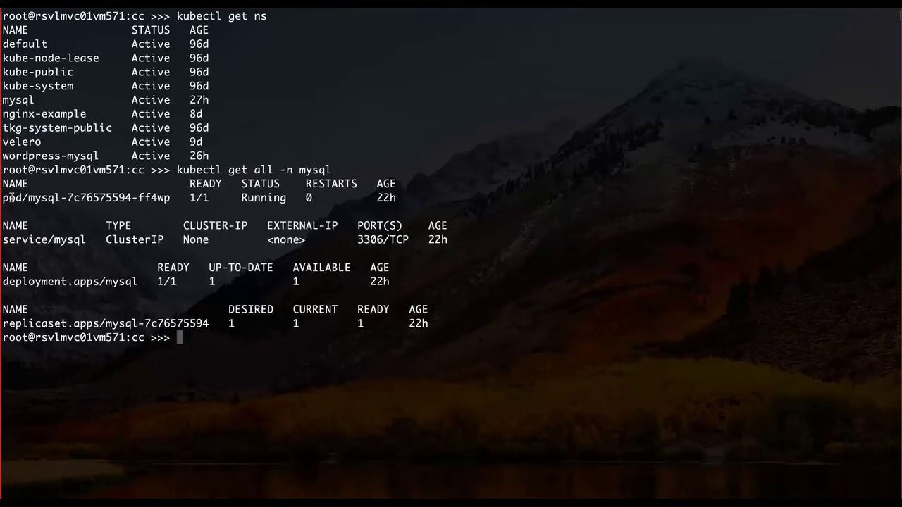
type("kubectl ex")
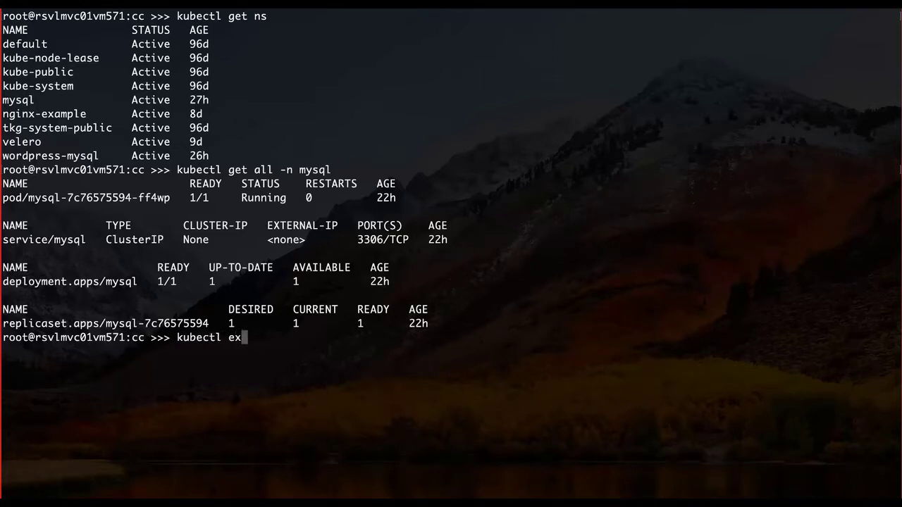
type("ec -it")
left_click_drag(2, 198, 174, 198)
type("pod/mysql-7c76575594-ff4wp")
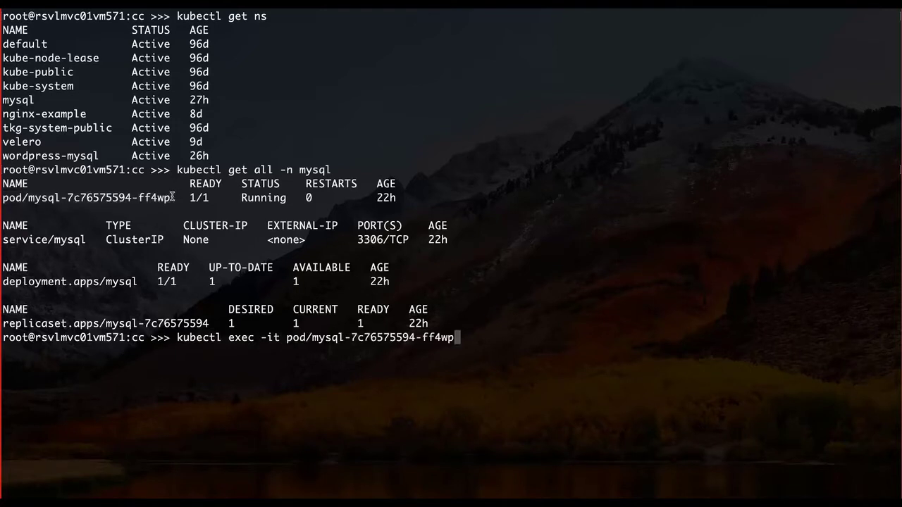
type("-n mysq")
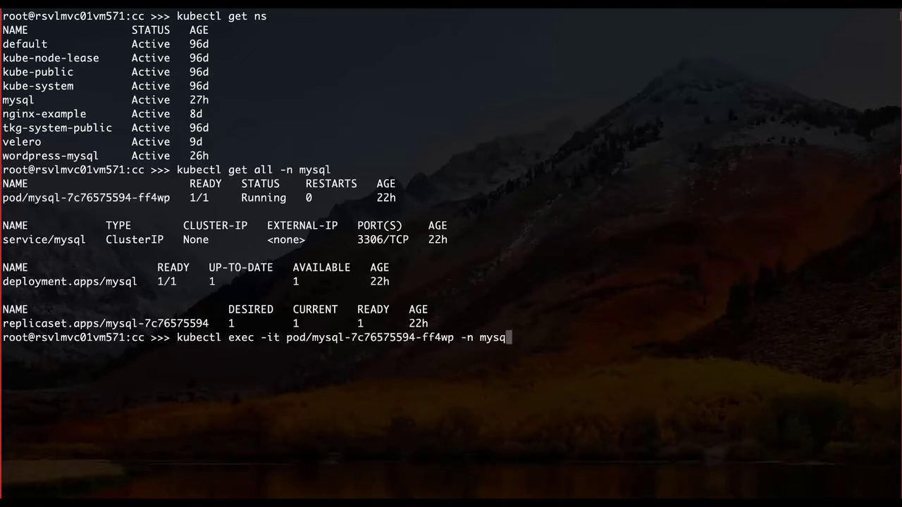
type("l -- bash")
key("Return")
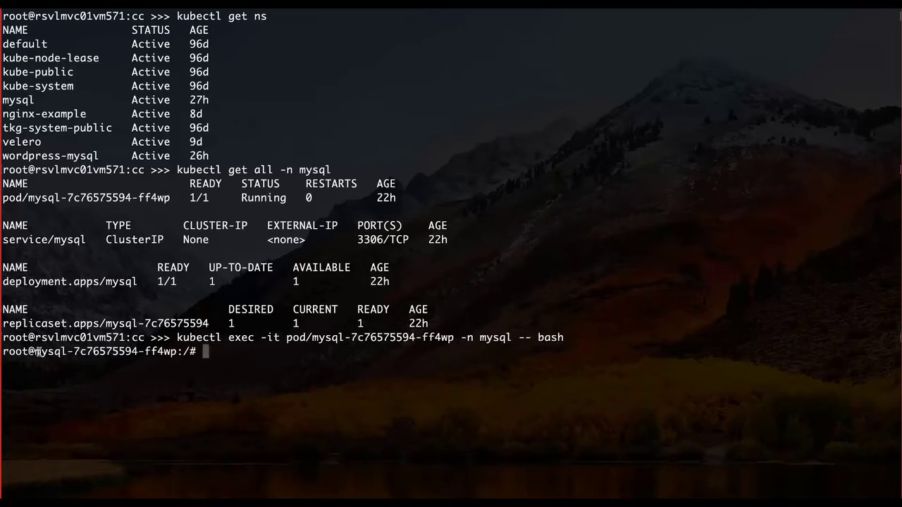
- Log in to the MySQL 5.6.51 monitor and run show databases; listing four default databases
left_click_drag(33, 351, 176, 350)
left_click(240, 354)
type("mysql -p")
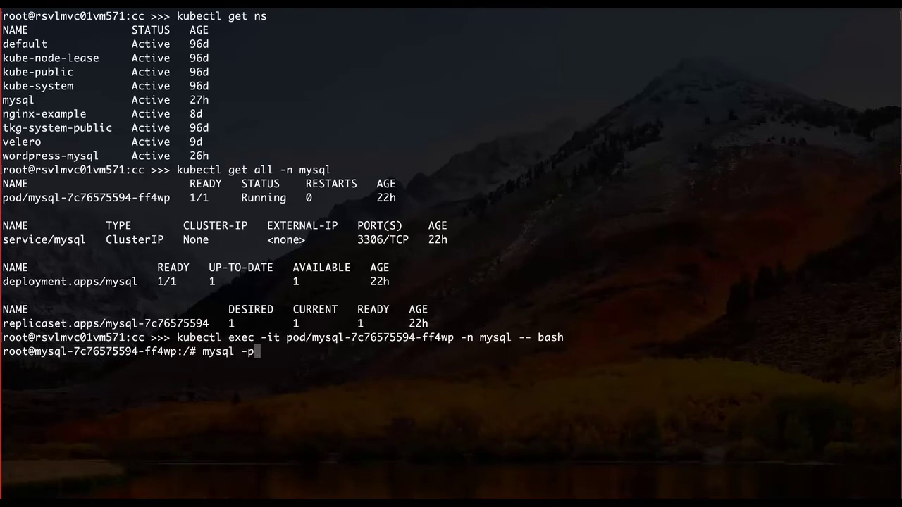
type("password")
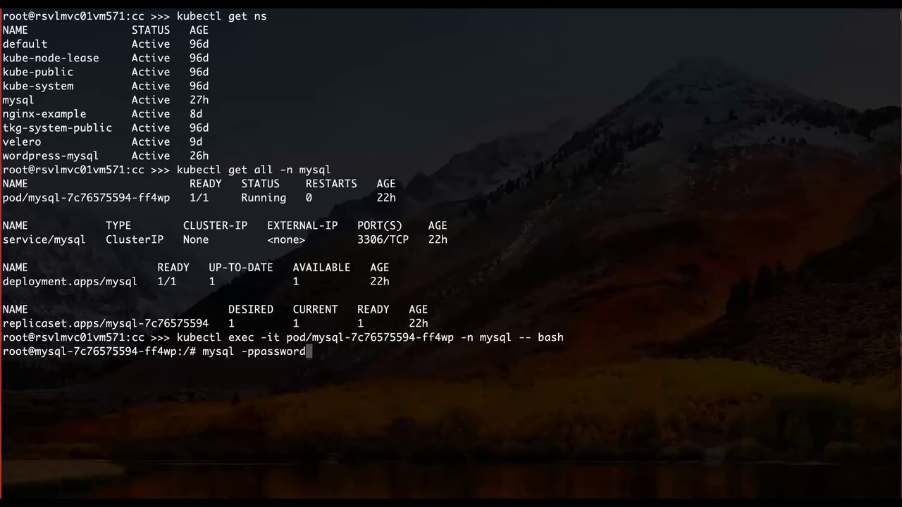
key("Return")
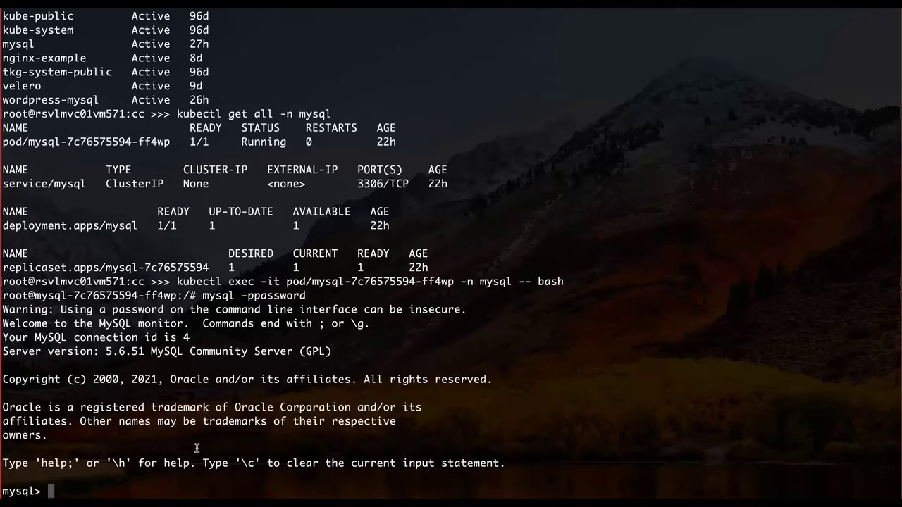
type("show data")
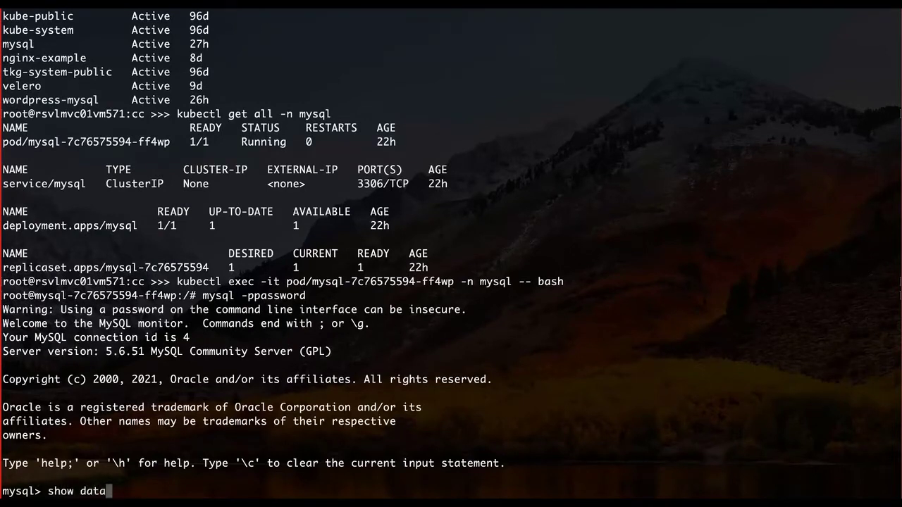
type("bases;")
key("Return")
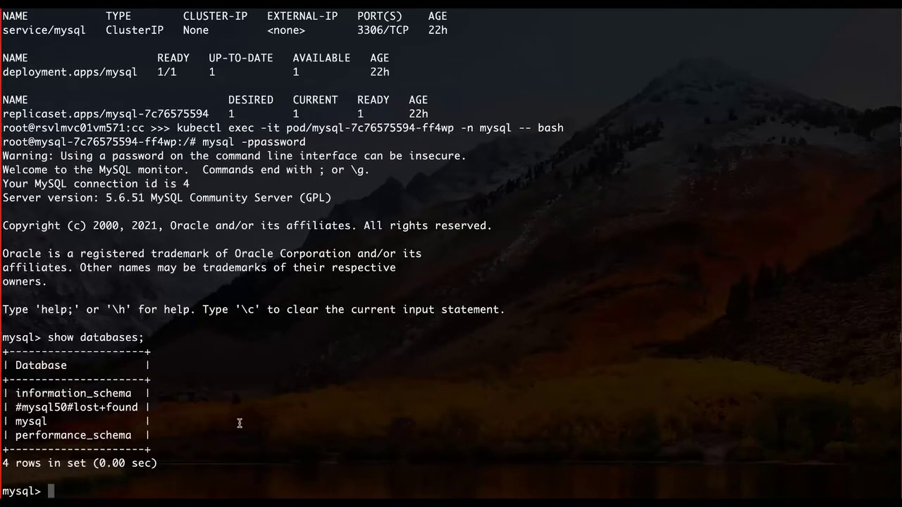
- Create the messagedb database from the saved SQL notes
key("ctrl+Left")
left_click(164, 75)
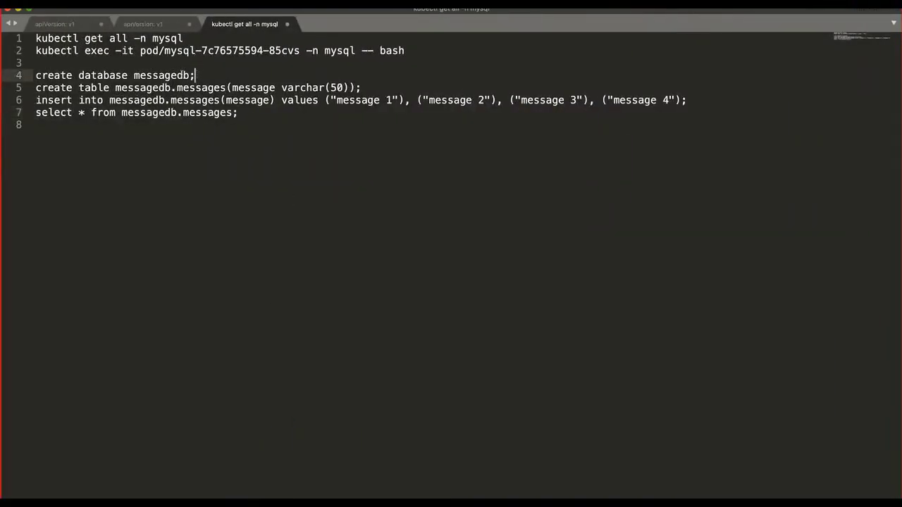
left_click_drag(195, 74, 35, 75)
key("super+c")
key("ctrl+Right")
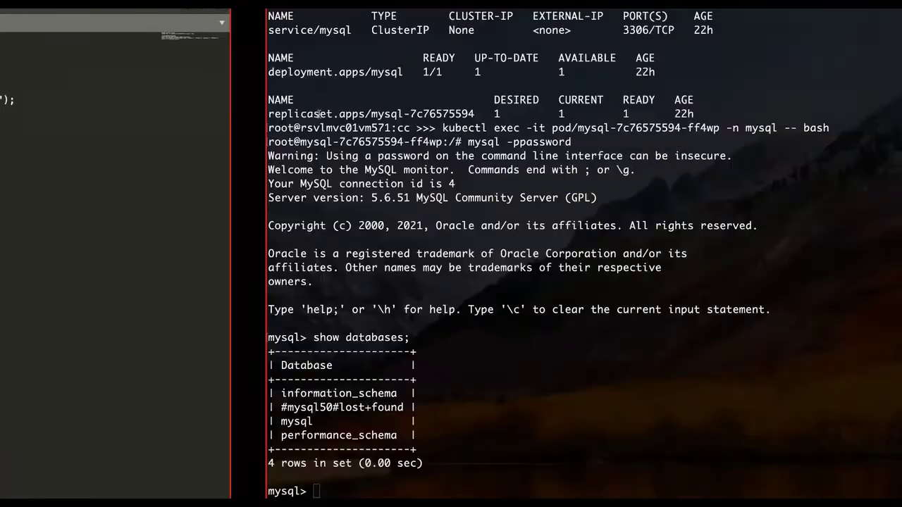
key("super+v")
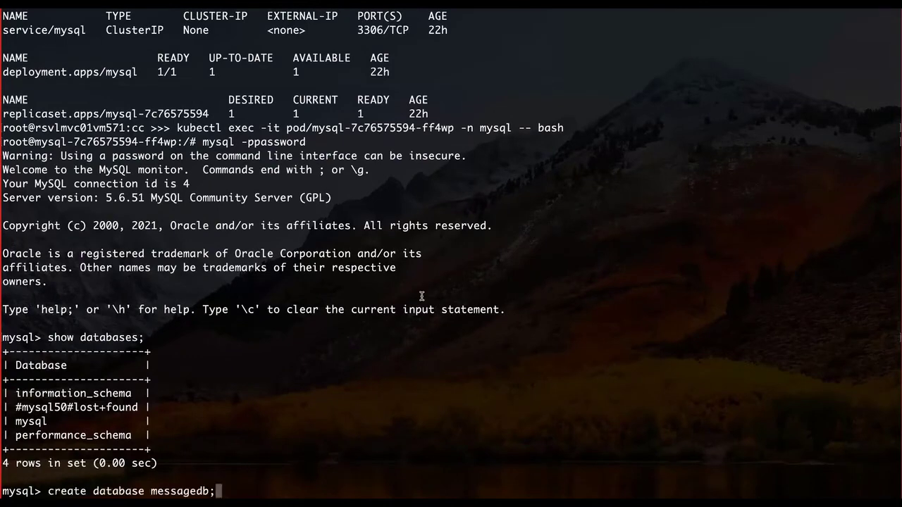
key("Return")
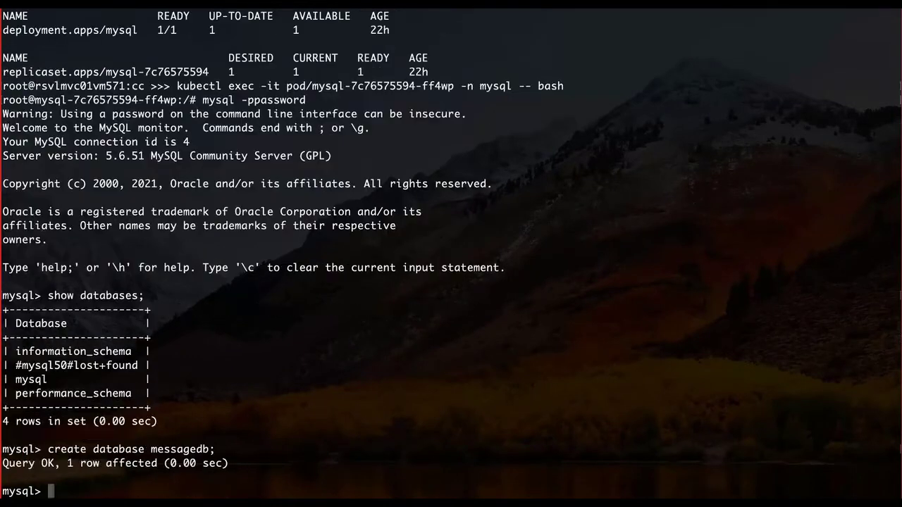
- Create the messages table in messagedb
key("ctrl+Left")
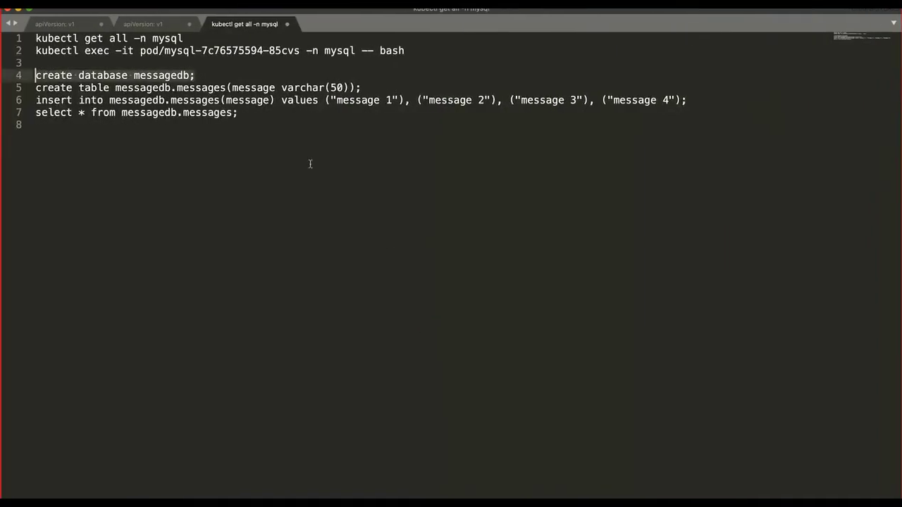
left_click_drag(36, 87, 372, 89)
key("super+c")
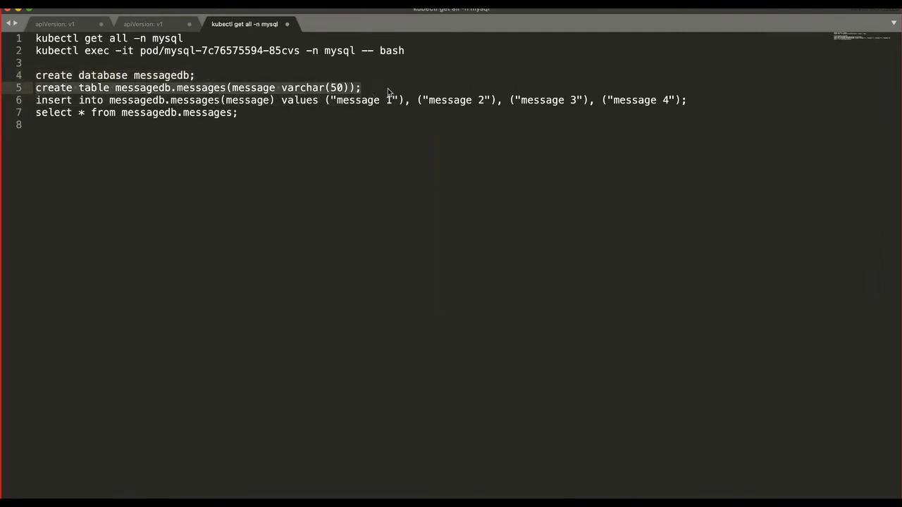
key("ctrl+Right")
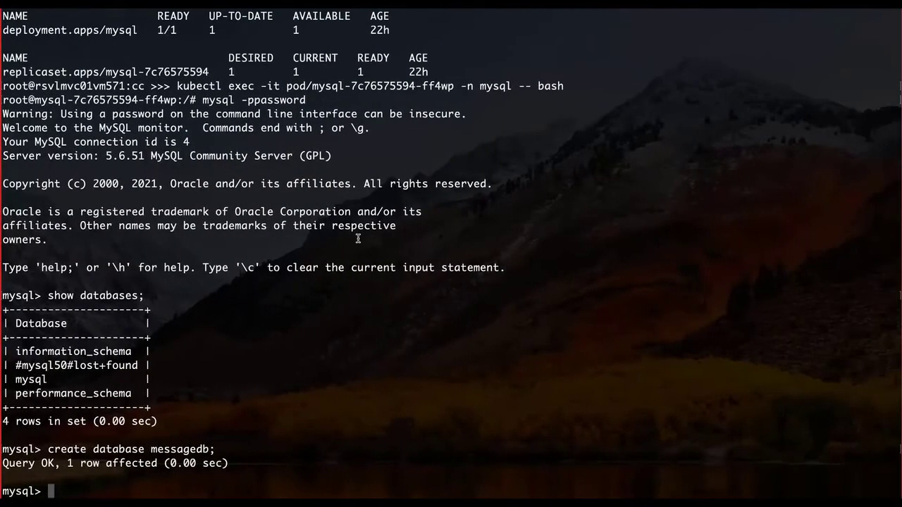
key("super+v")
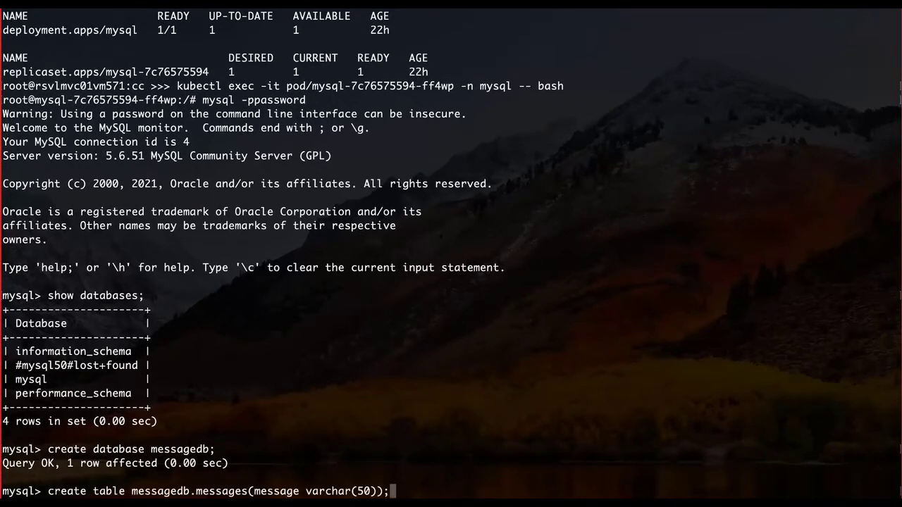
key("Return")
- Insert four rows, message 1 to message 4, into the messages table
key("ctrl+Left")
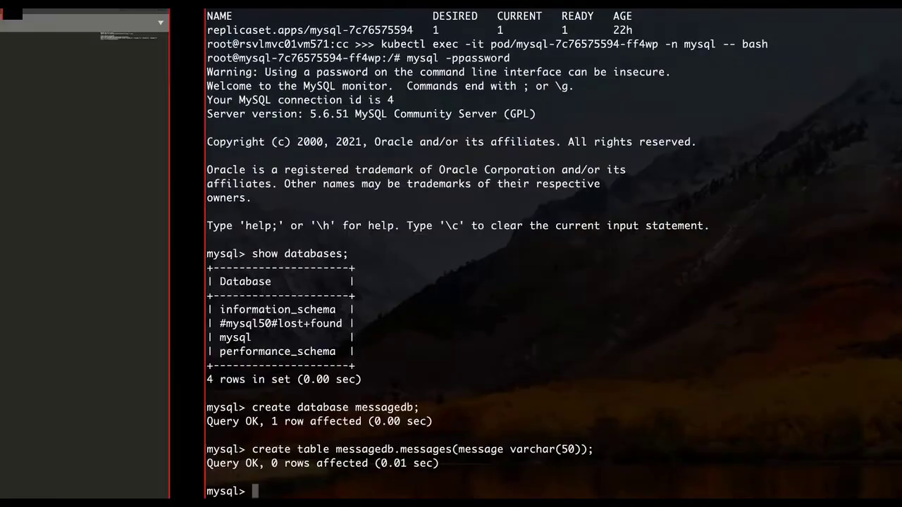
left_click_drag(36, 101, 687, 103)
key("super+c")
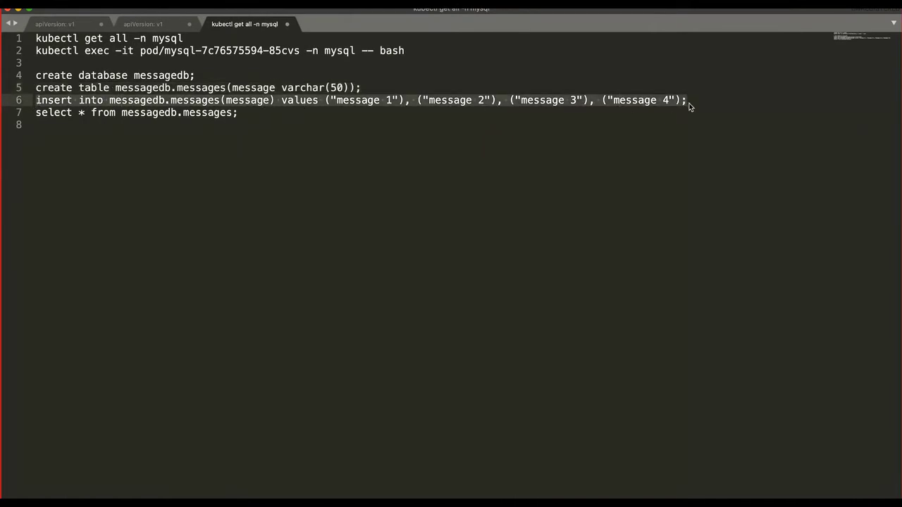
key("super+Tab")
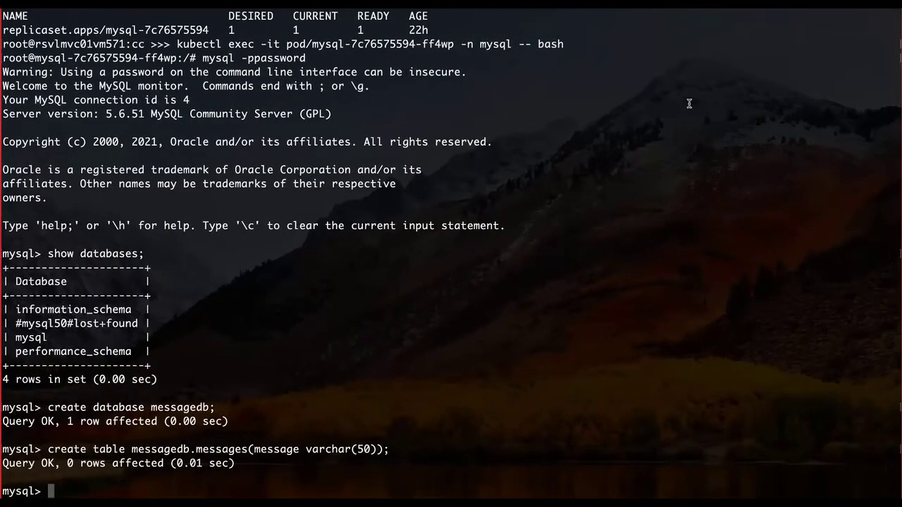
key("super+v")
key("Return")
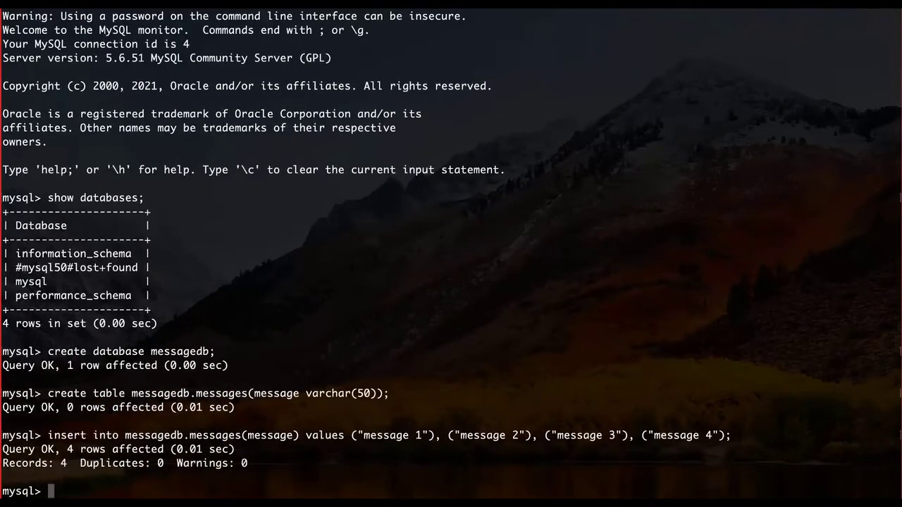
- Select all rows from messages to confirm the four entries, then exit MySQL
key("super+Tab")
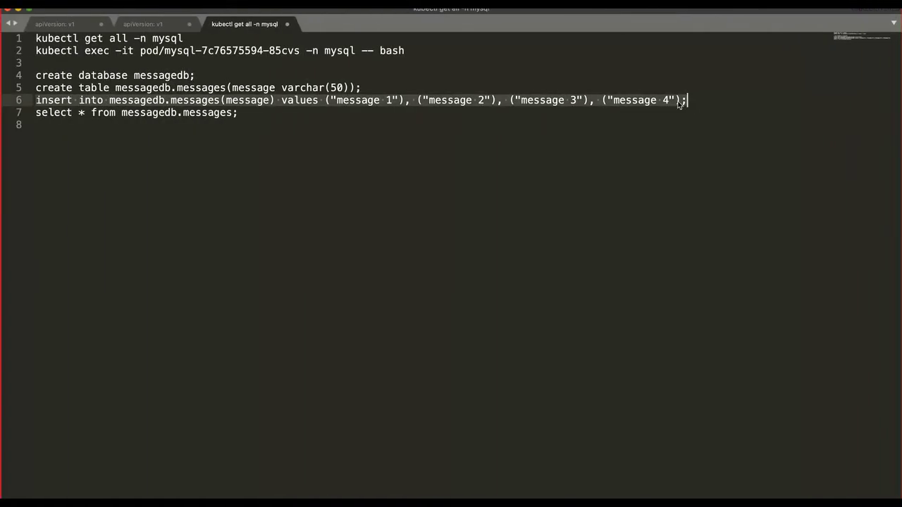
left_click(257, 111)
key("super+shift+Left")
key("super+c")
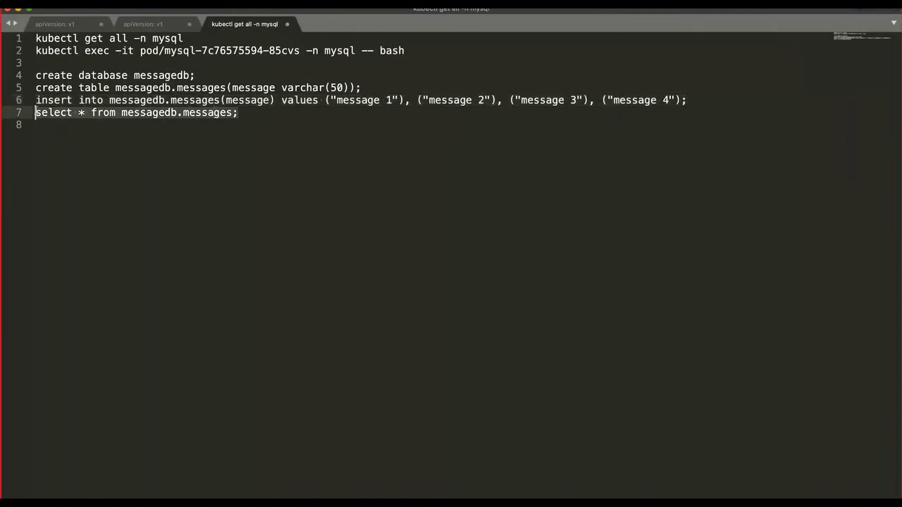
key("super+Tab")
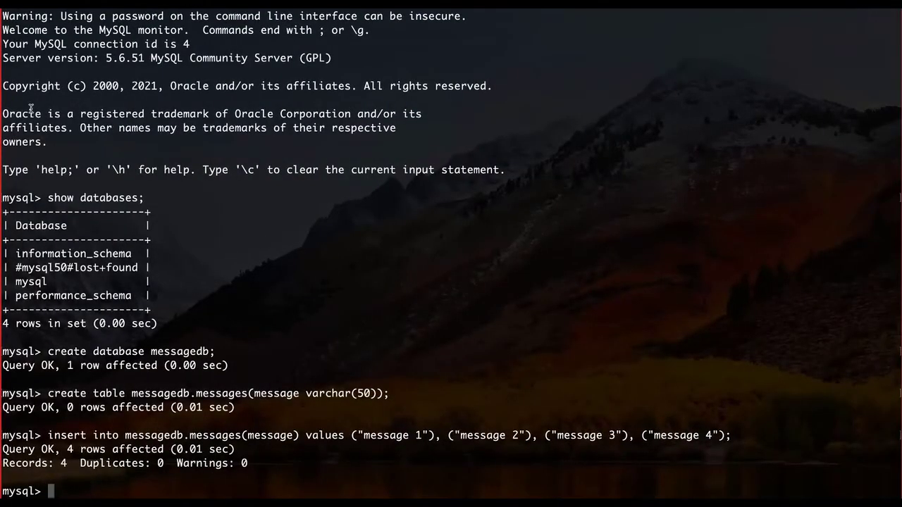
key("super+v")
key("Return")
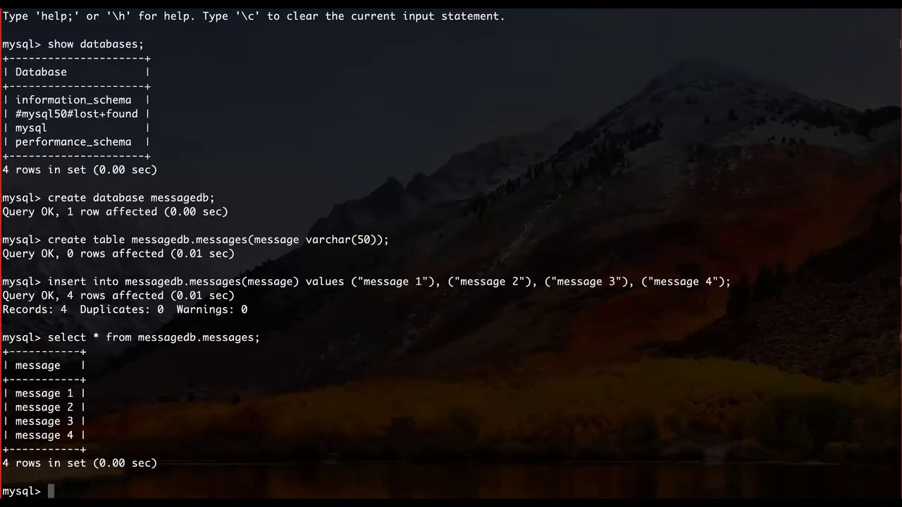
type("exit")
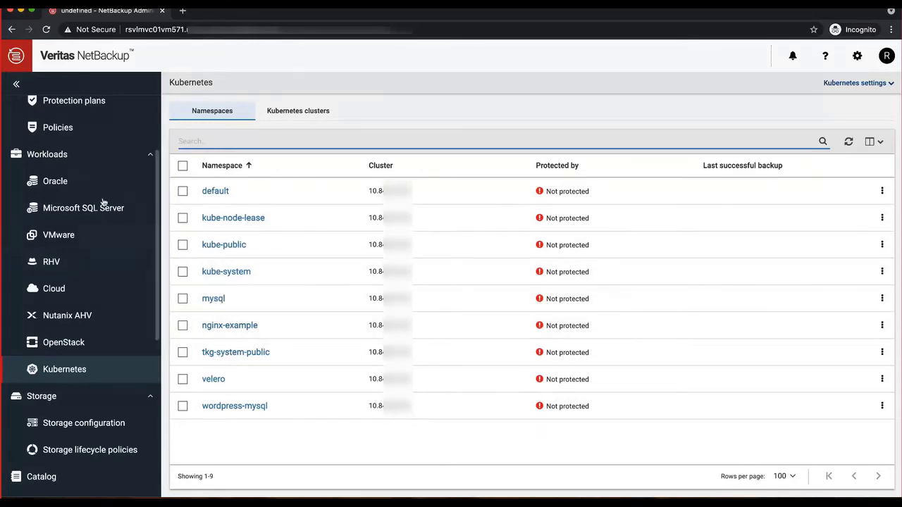
- Start a new protection plan named k8s-pp with description 'protection plan for kubernetes'
scroll(94, 111, "up", 1)
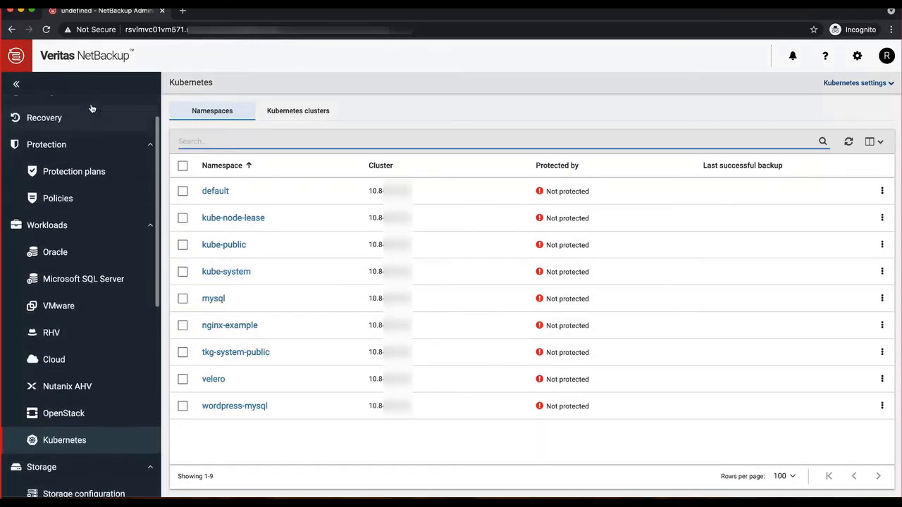
left_click(78, 175)
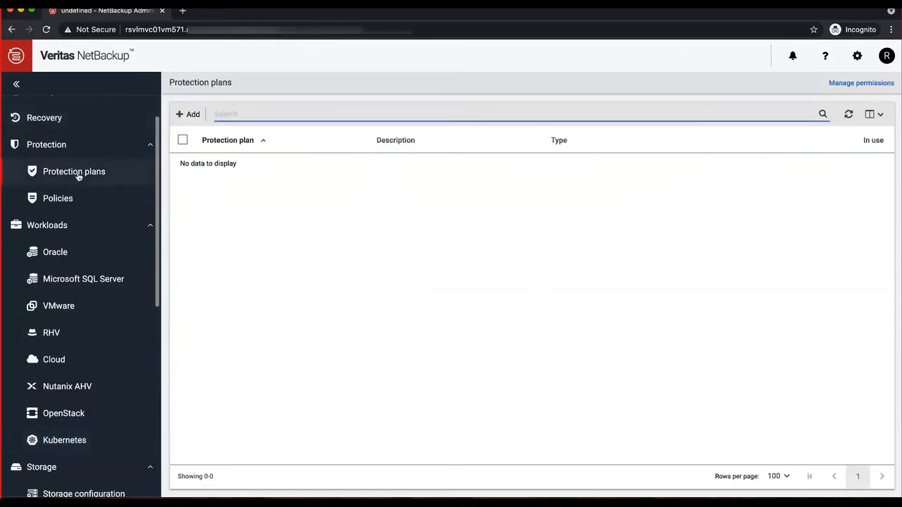
left_click(188, 114)
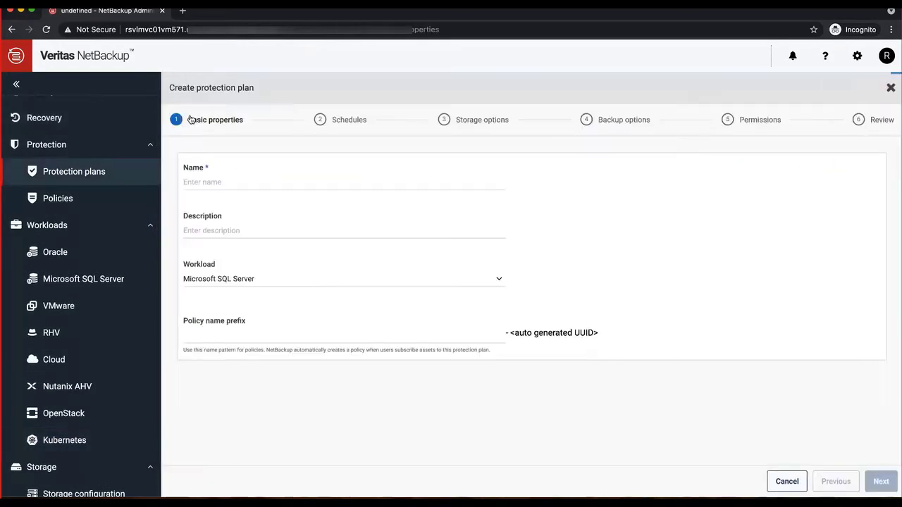
type("k8s")
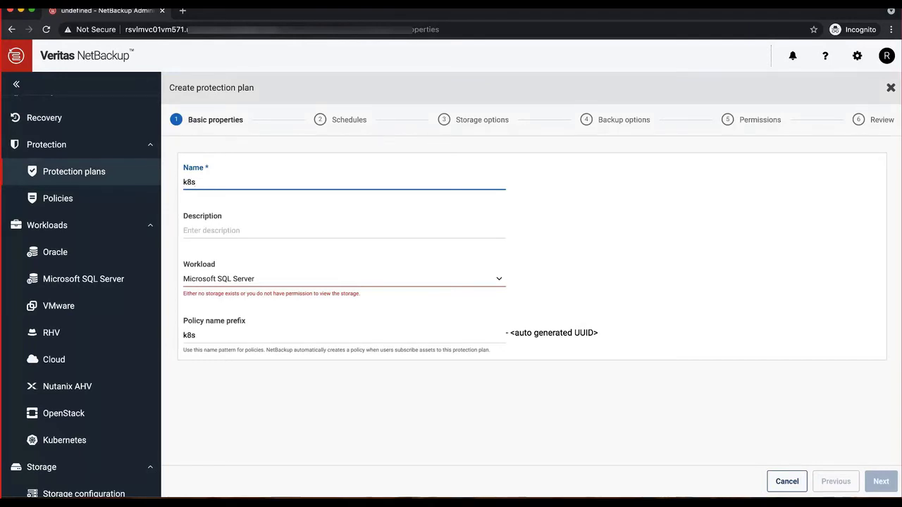
type("-pp")
left_click(284, 233)
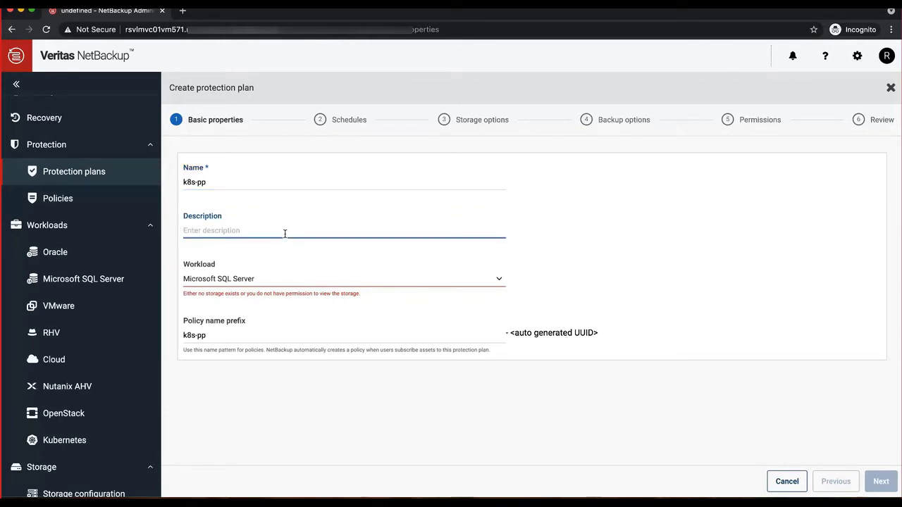
type("protection plan for kubernetes")
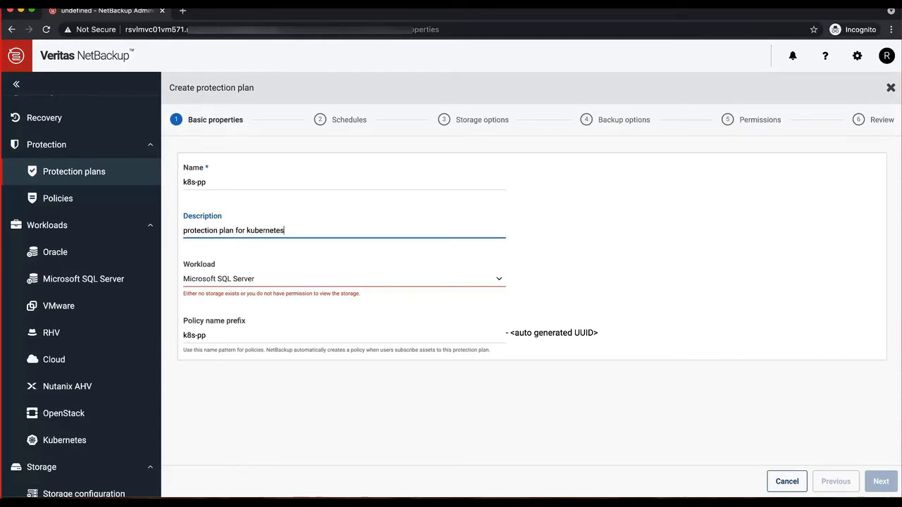
- Set the plan's workload type to Kubernetes
left_click(348, 287)
scroll(339, 315, "down", 1)
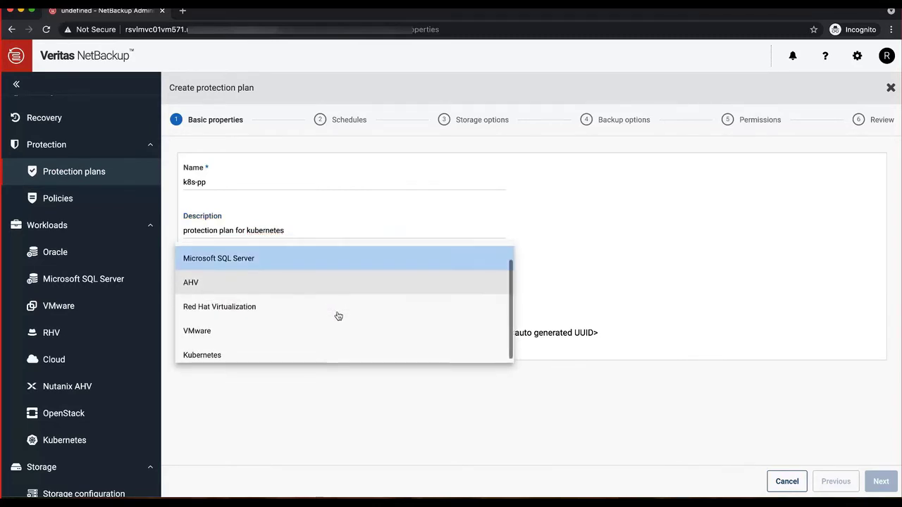
left_click(282, 350)
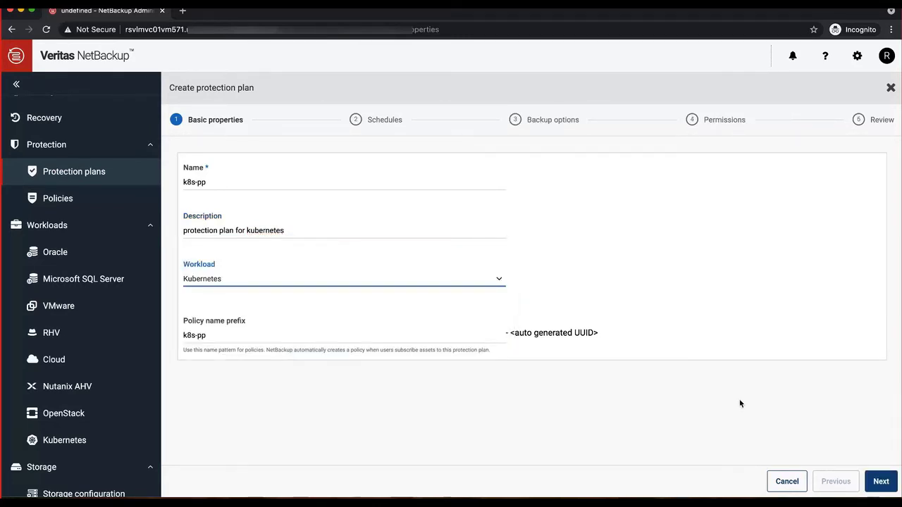
- Add and save a backup schedule with all-day Thursday and Friday start windows
left_click(880, 482)
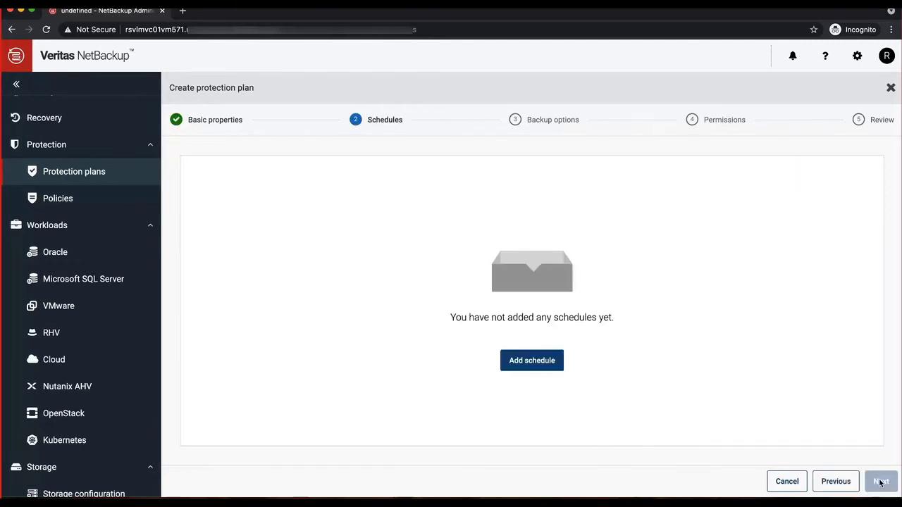
left_click(550, 362)
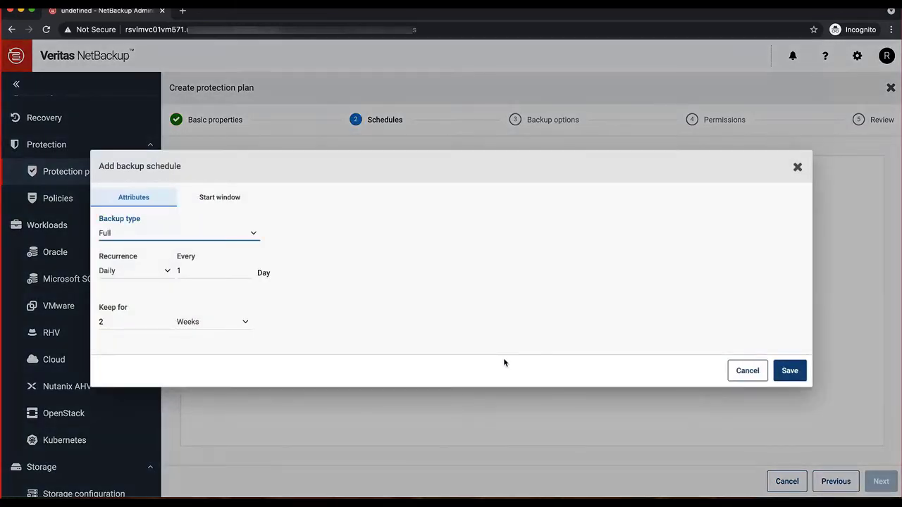
left_click(229, 199)
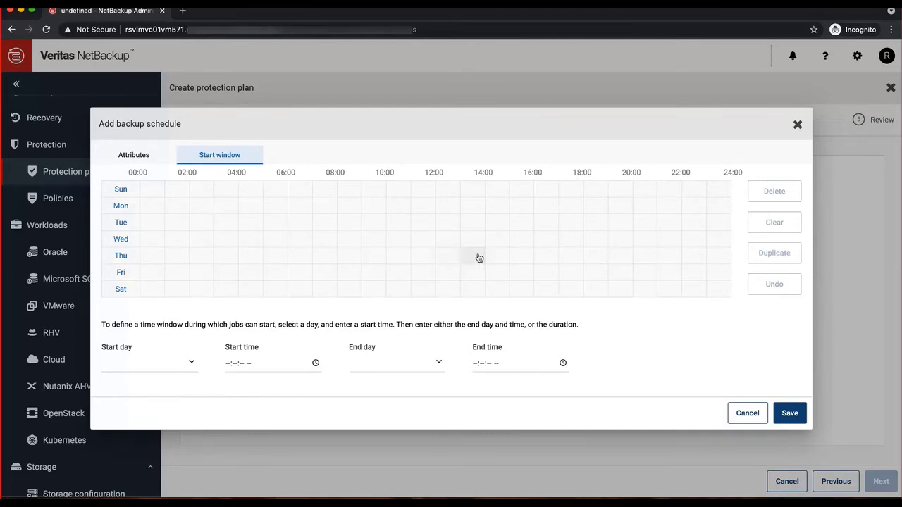
left_click(121, 255)
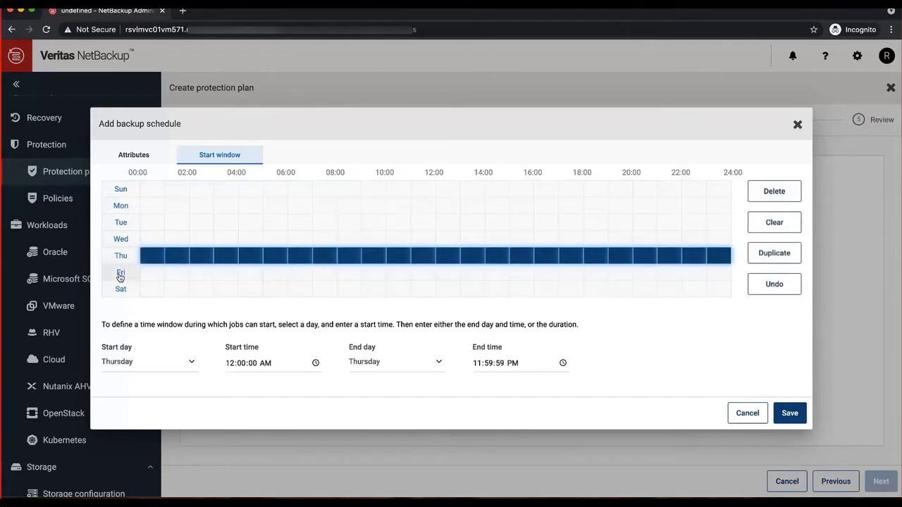
left_click(121, 274)
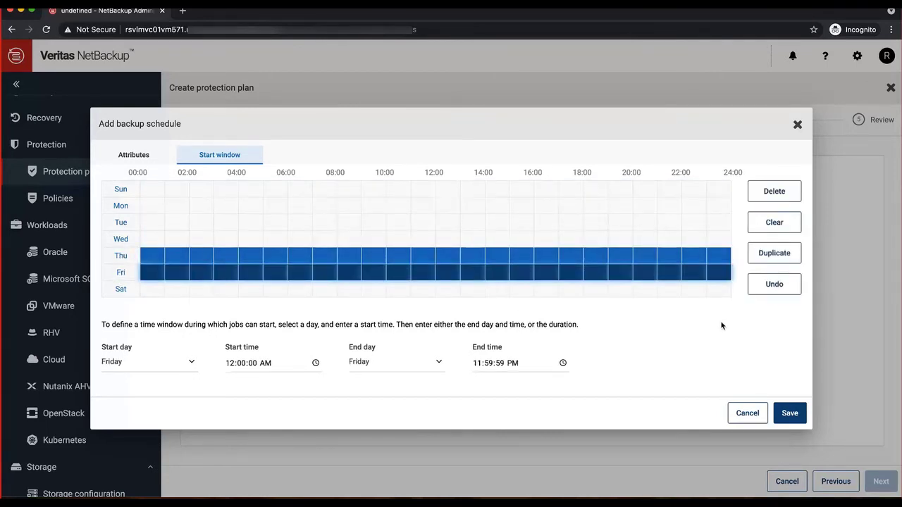
left_click(789, 414)
left_click(880, 482)
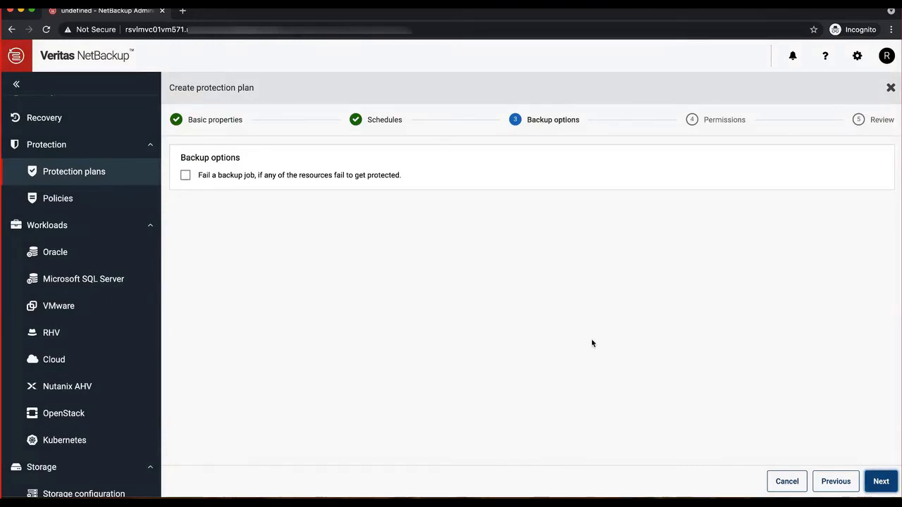
- Accept the default backup options and permissions, then finish creating k8s-pp
left_click(879, 482)
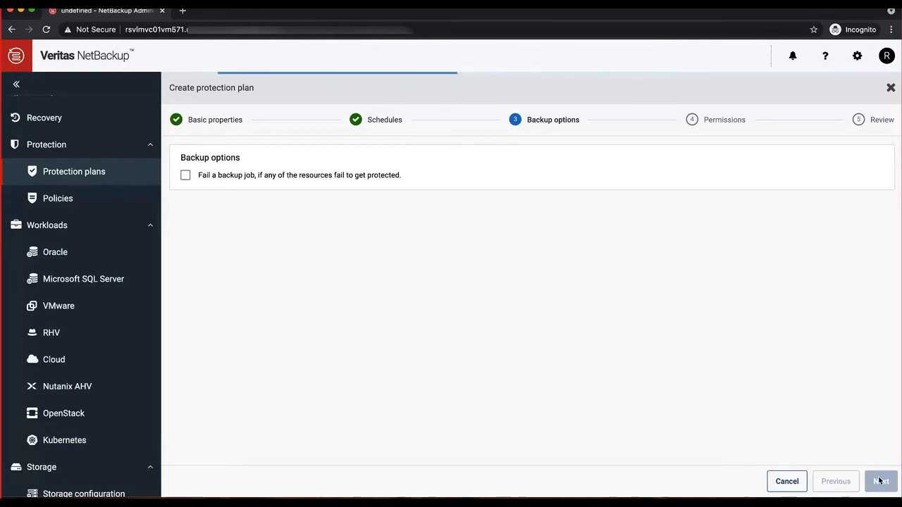
left_click(879, 481)
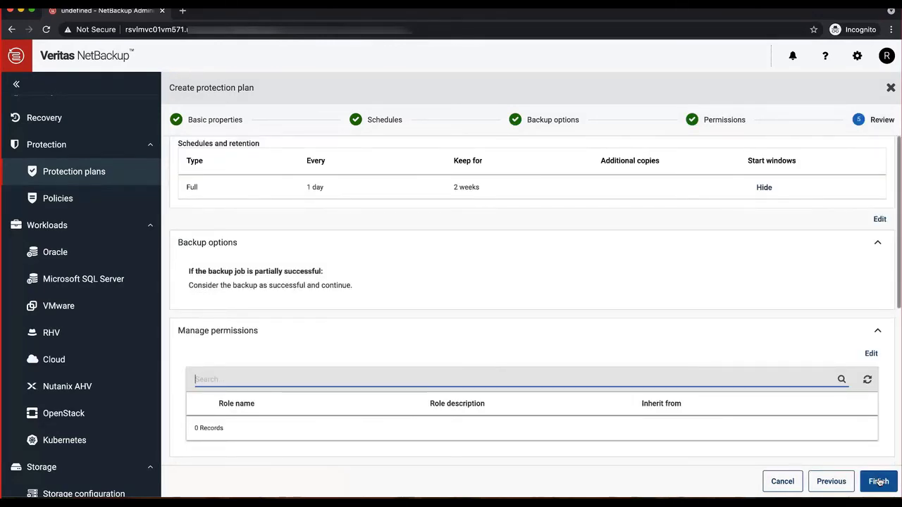
left_click(879, 481)
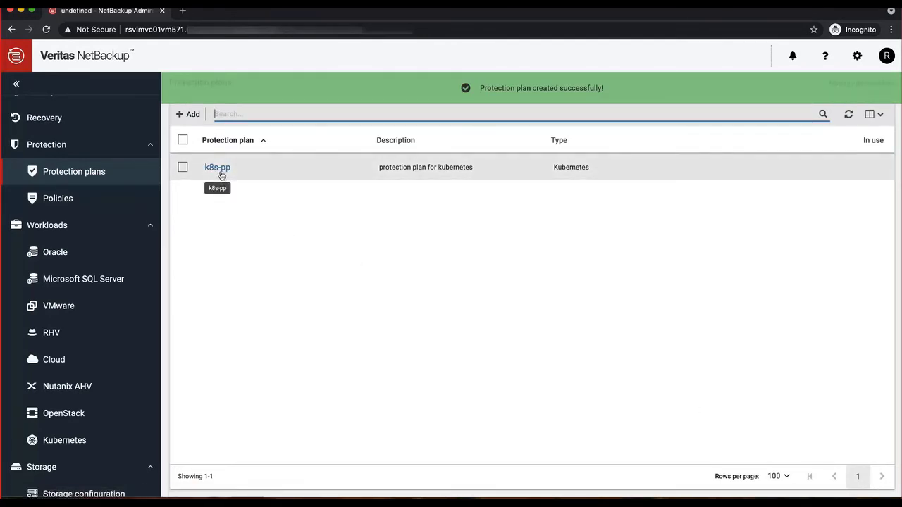
- Back up the mysql namespace now using the k8s-pp protection plan
left_click(63, 443)
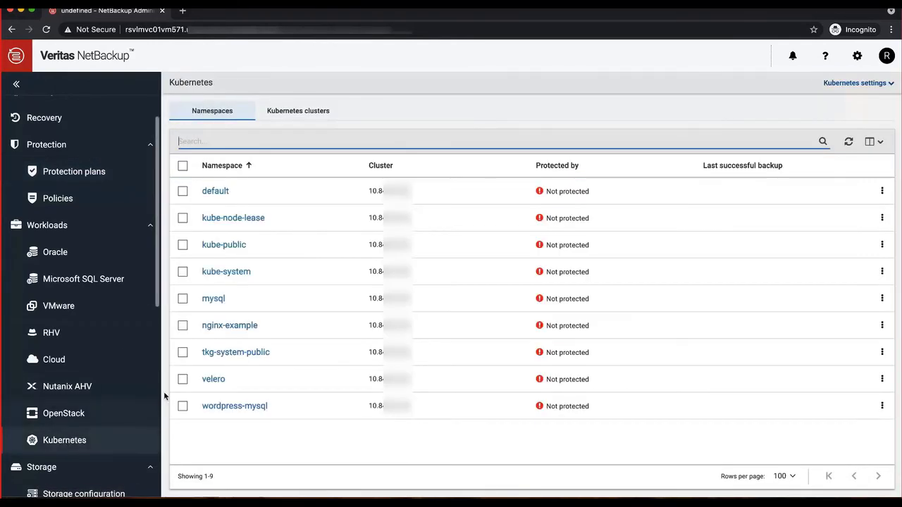
left_click(183, 300)
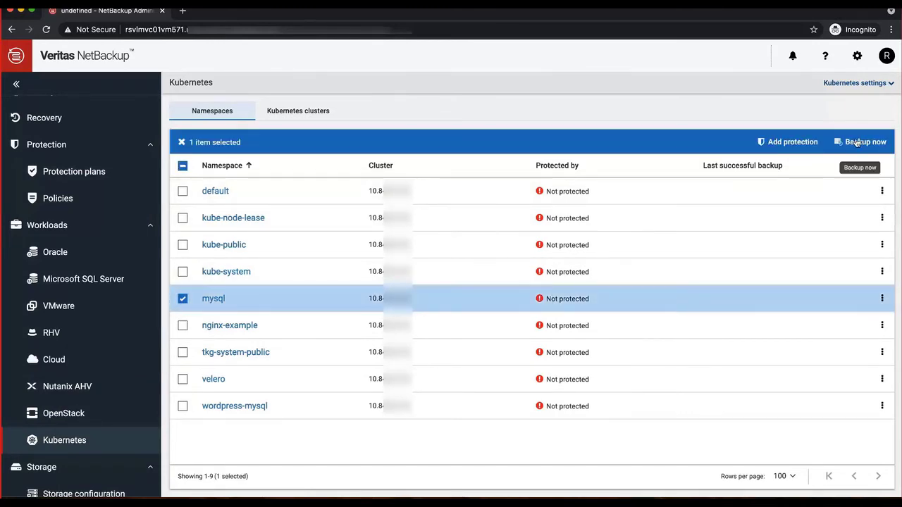
left_click(855, 143)
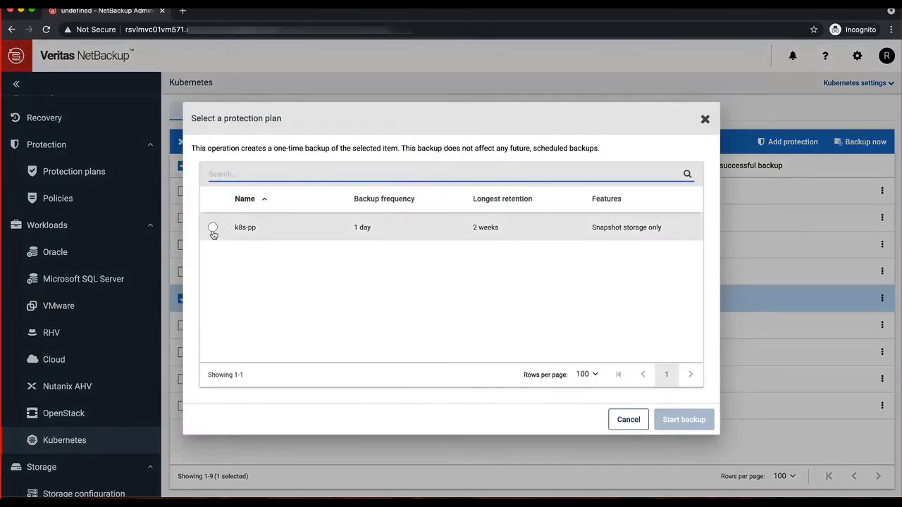
left_click(213, 227)
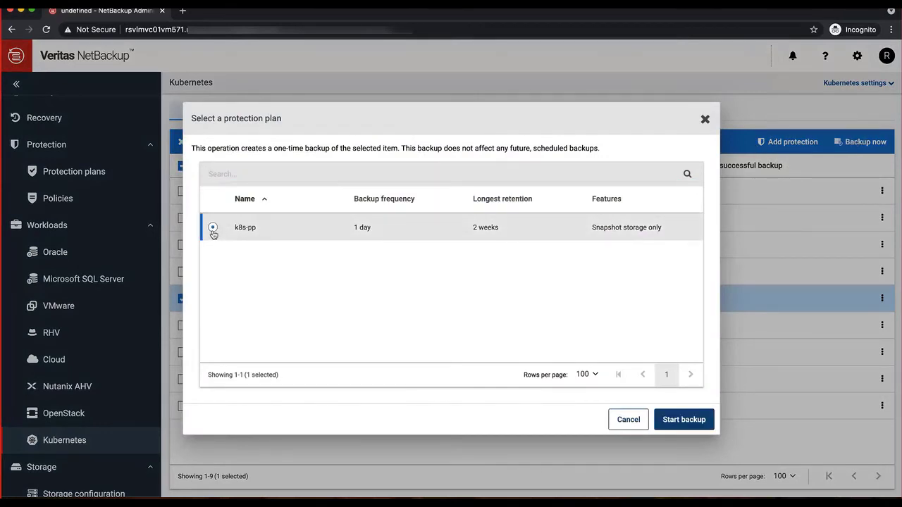
left_click(674, 417)
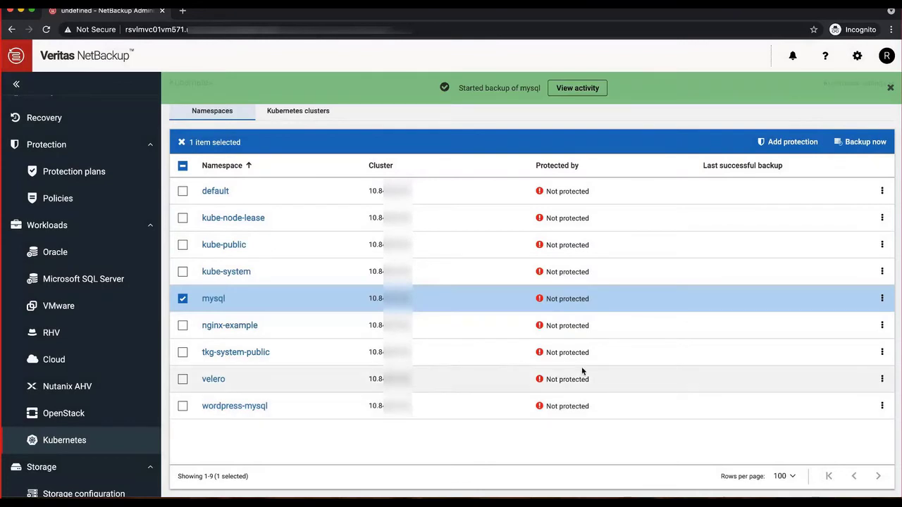
- Open Job 3's detailed log and confirm the mysql snapshot finished with status success
left_click(578, 88)
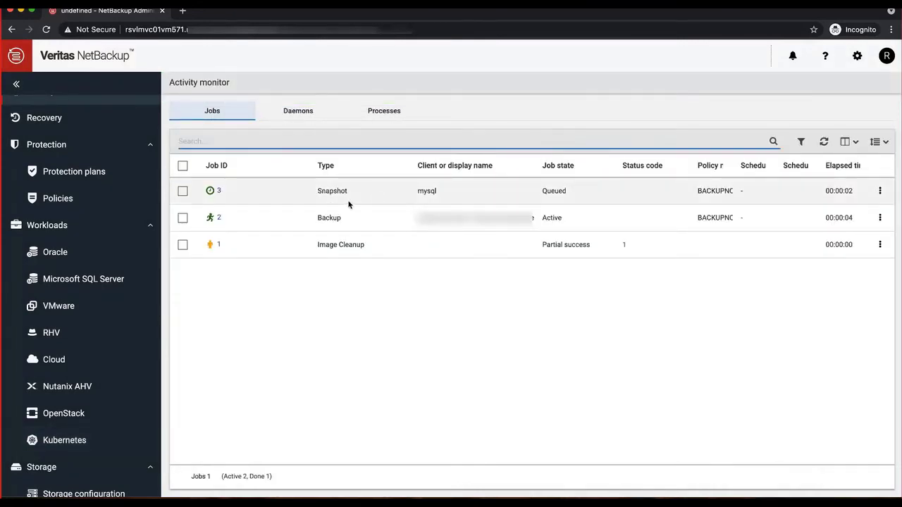
left_click(220, 193)
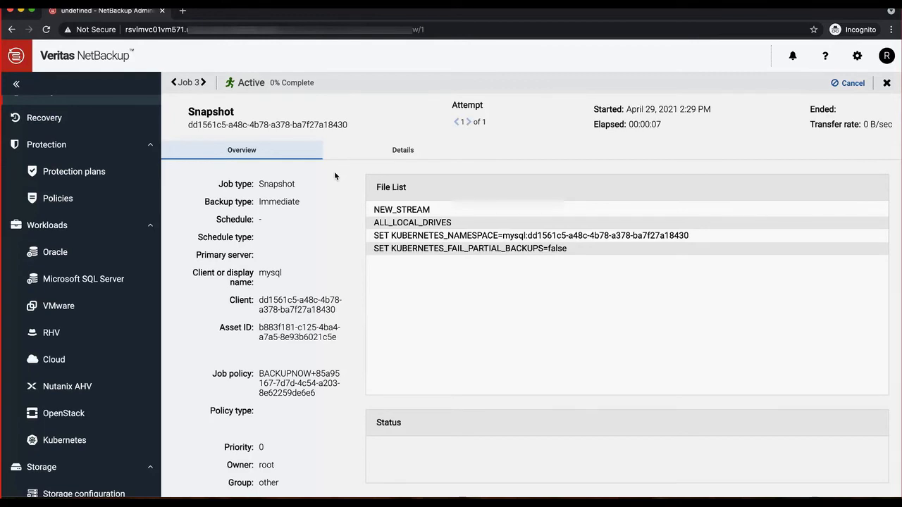
left_click(384, 151)
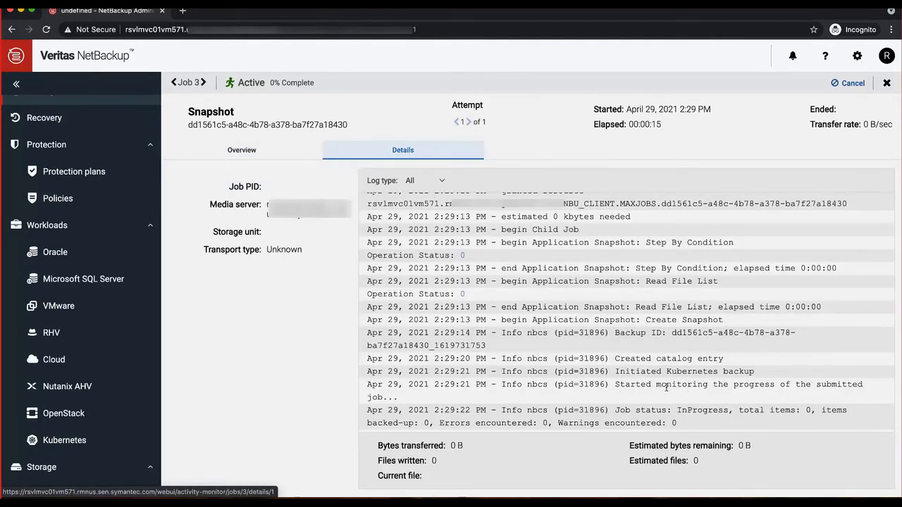
left_click_drag(615, 371, 758, 377)
left_click(758, 376)
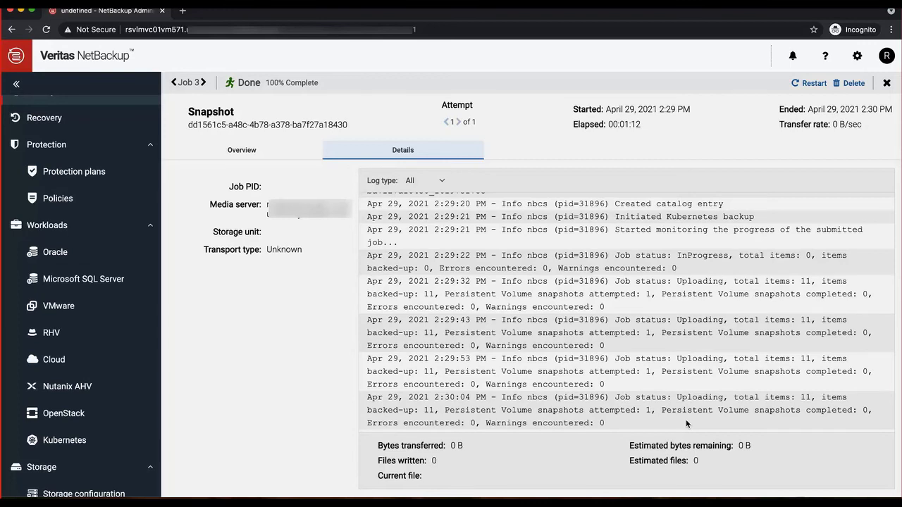
scroll(685, 419, "down", 3)
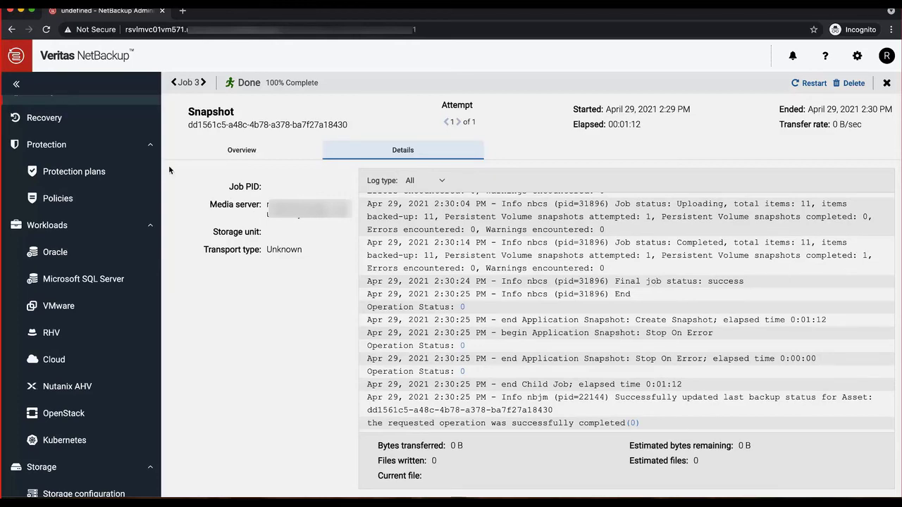
scroll(68, 138, "up", 2)
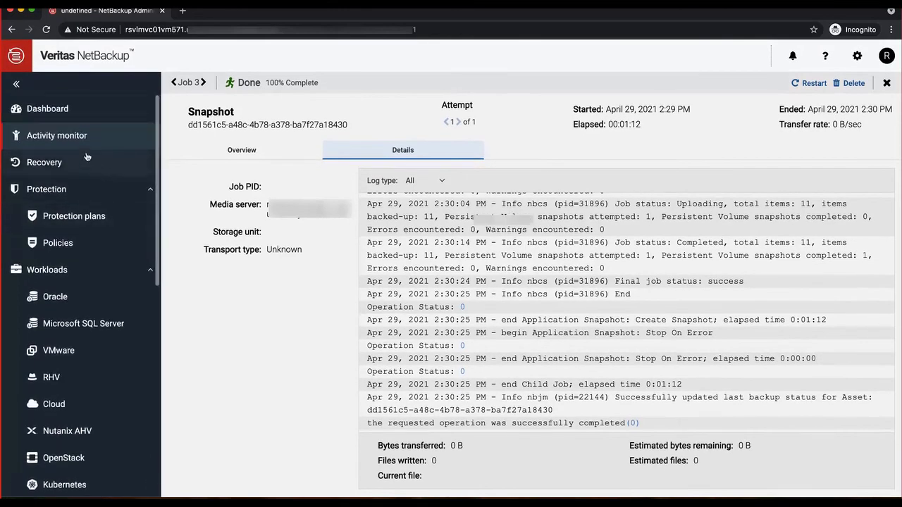
- Open the mysql namespace from the Kubernetes namespaces list and view its Recovery points
left_click(68, 137)
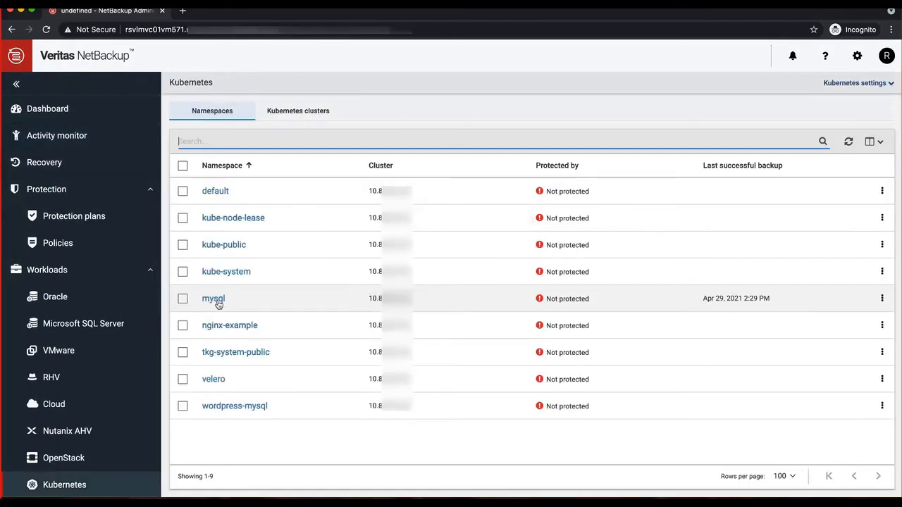
left_click(214, 299)
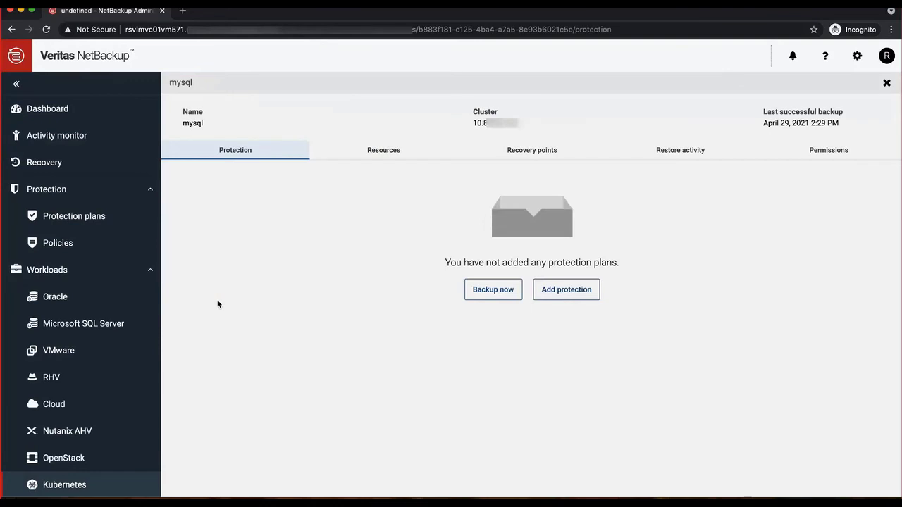
left_click(543, 151)
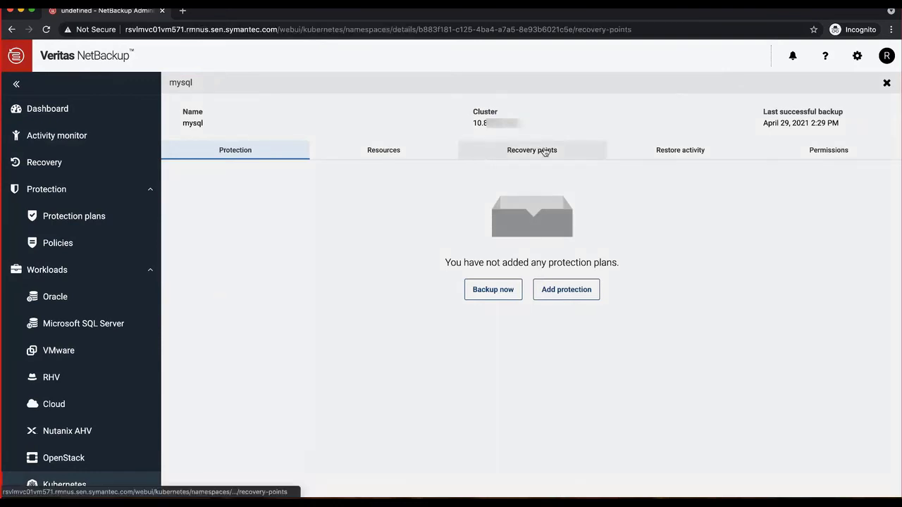